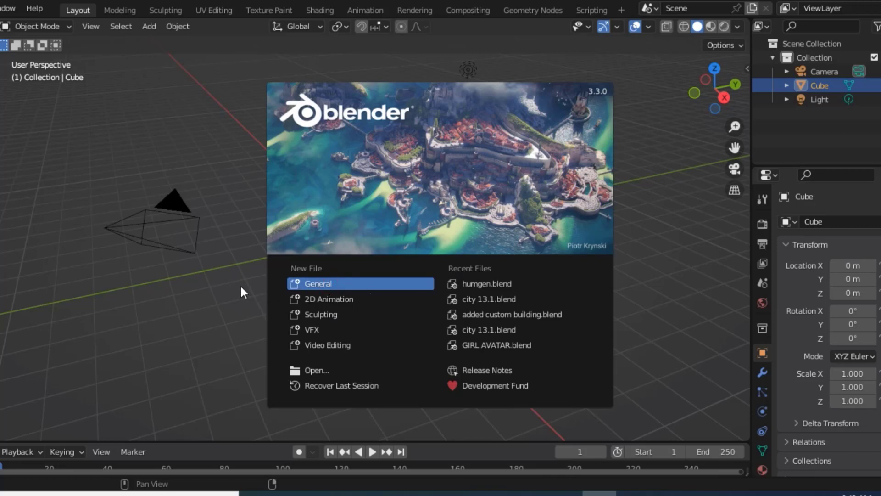
Delete the default camera, cube and light, then open the HumGen sidebar tab.
{"action": "left_click", "coordinate": [239, 292]}
{"action": "key", "text": "a"}
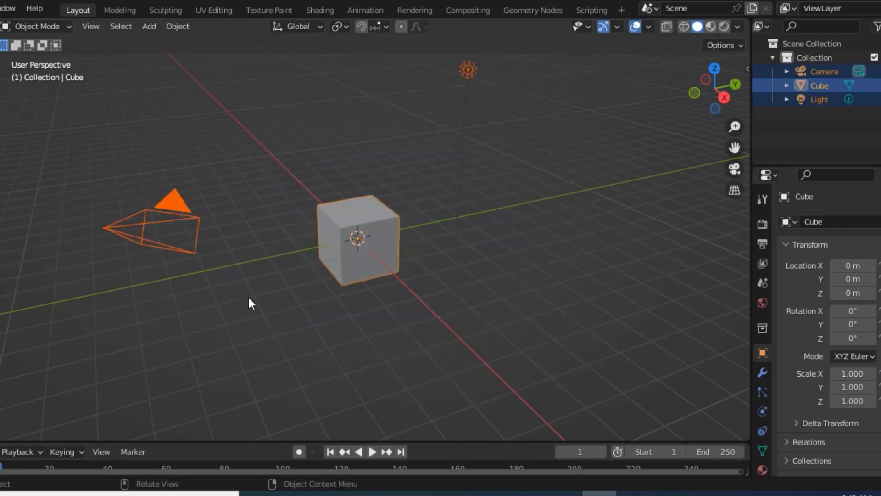
{"action": "key", "text": "Delete"}
{"action": "key", "text": "n"}
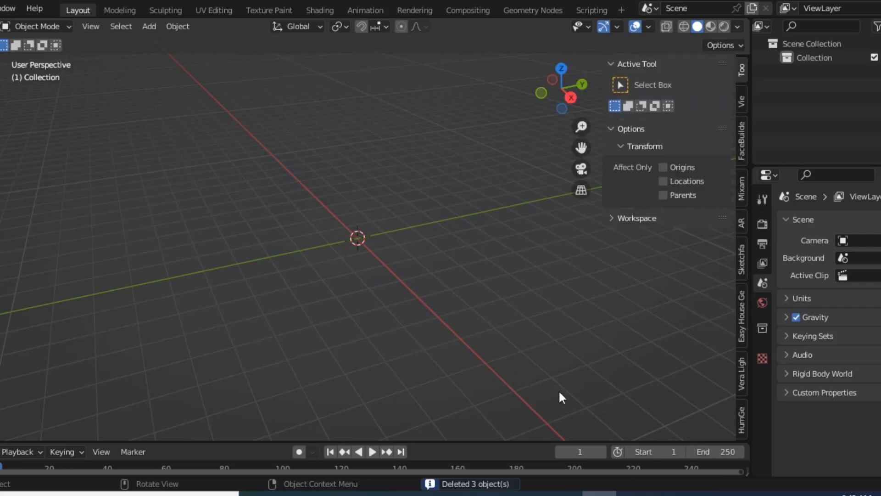
{"action": "left_click", "coordinate": [741, 419]}
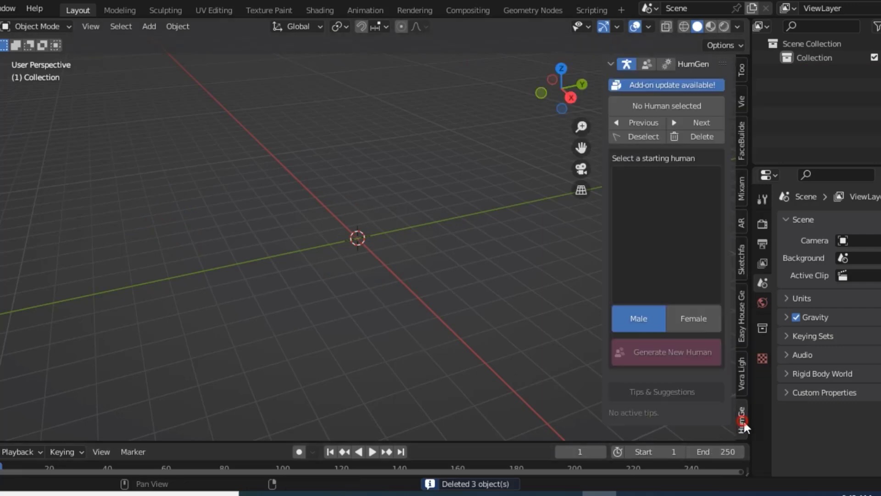
Create a female starting human using the Asian 4 face preset.
{"action": "left_click", "coordinate": [694, 316]}
{"action": "left_click", "coordinate": [651, 247]}
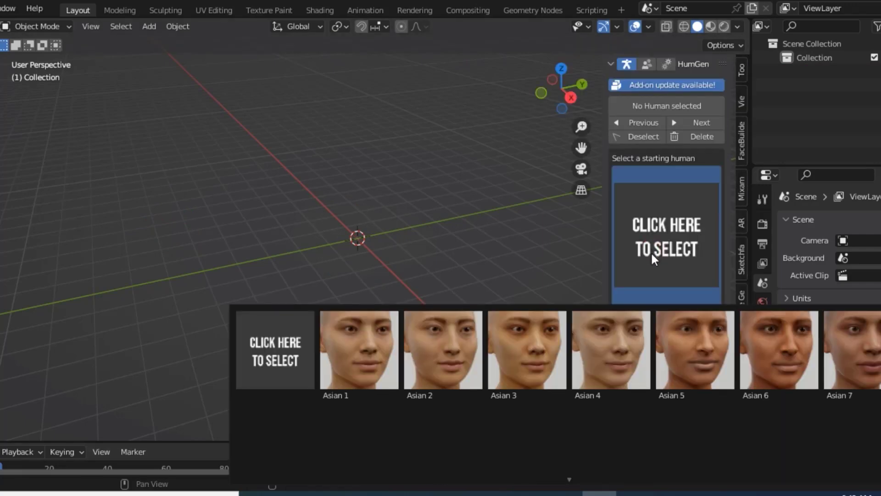
{"action": "left_click", "coordinate": [621, 366]}
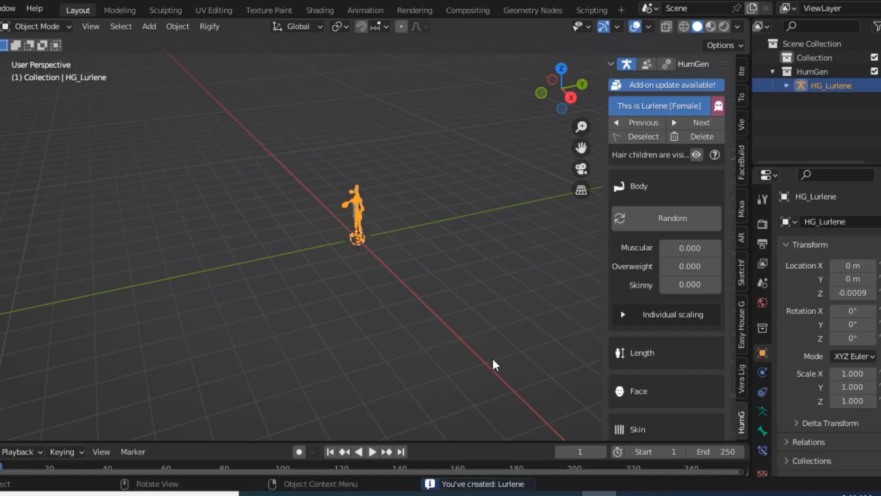
Turn off Bones in the viewport overlays and frame Lurlene's bare body.
{"action": "scroll", "coordinate": [384, 212], "scroll_direction": "up", "scroll_amount": 5}
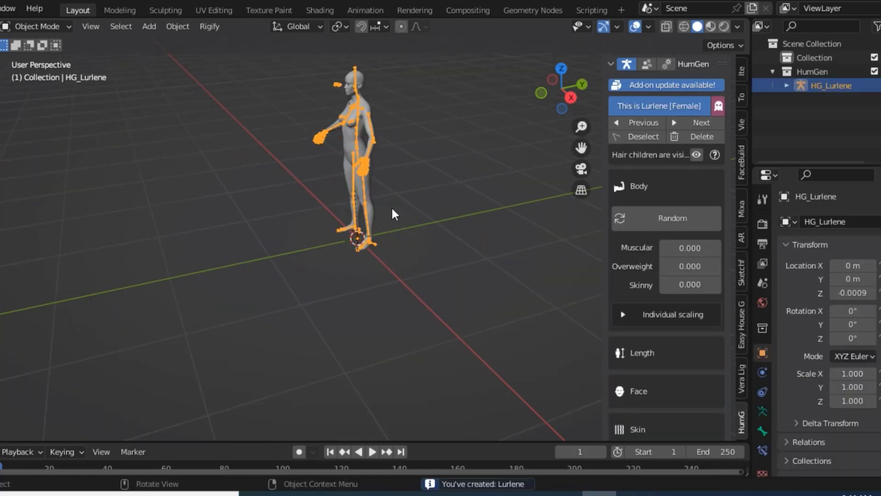
{"action": "left_click_drag", "start_coordinate": [561, 88], "coordinate": [538, 89]}
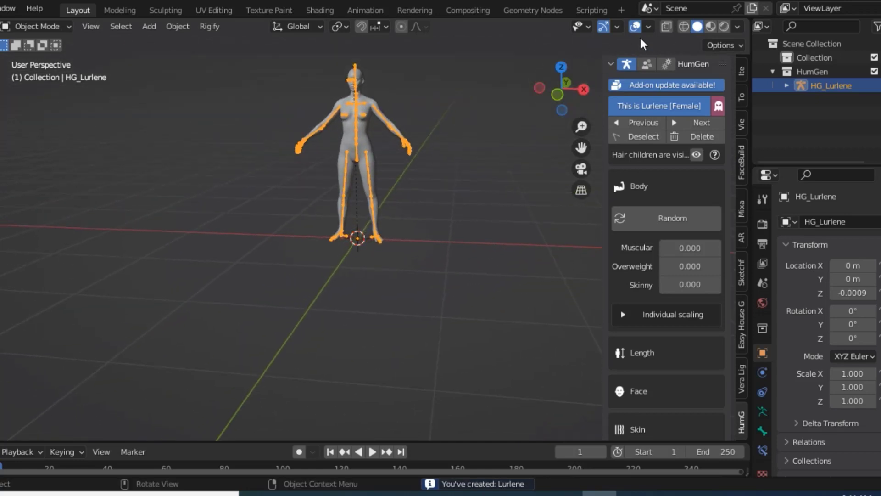
{"action": "left_click", "coordinate": [648, 26]}
{"action": "left_click", "coordinate": [655, 180]}
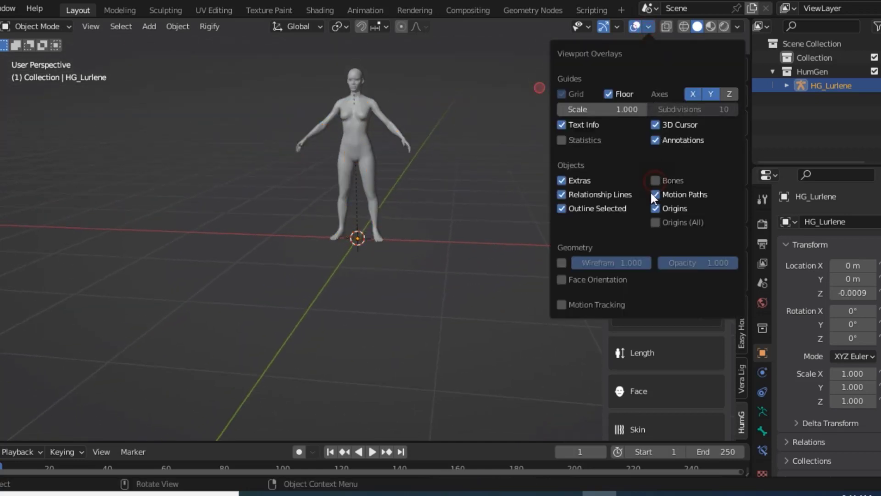
{"action": "scroll", "coordinate": [448, 193], "scroll_direction": "up", "scroll_amount": 3}
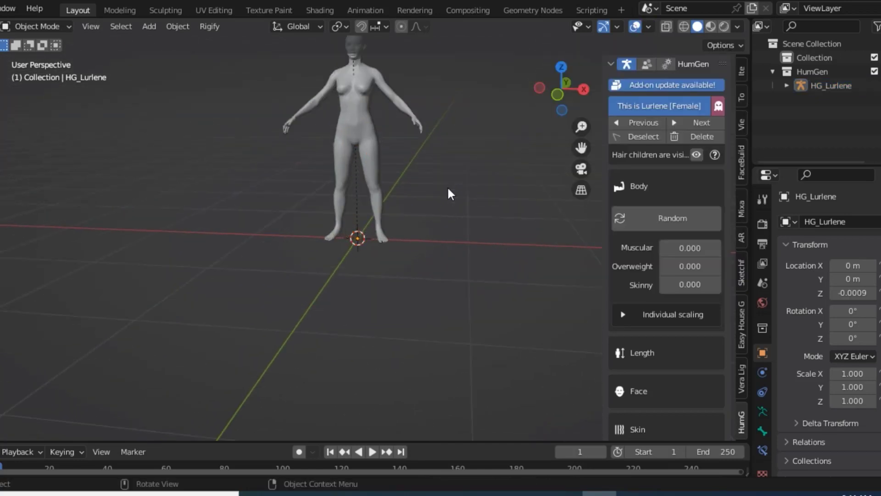
{"action": "left_click_drag", "start_coordinate": [581, 148], "coordinate": [581, 234]}
{"action": "scroll", "coordinate": [487, 150], "scroll_direction": "up", "scroll_amount": 4}
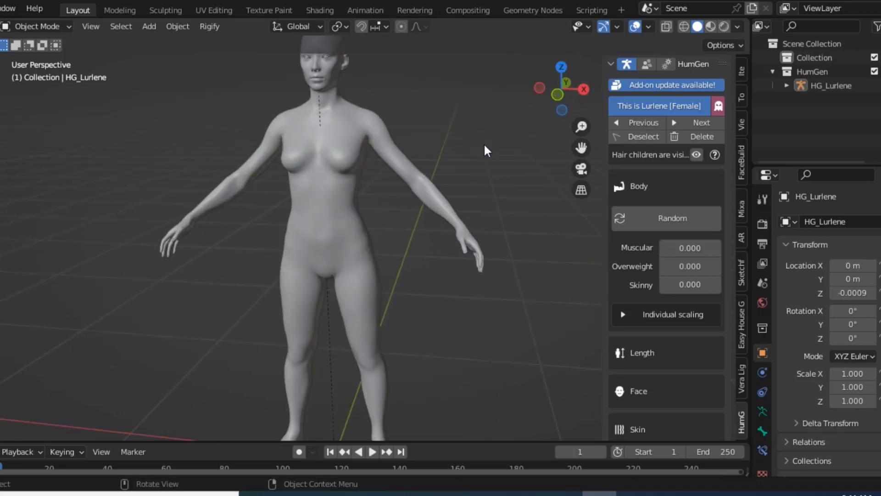
{"action": "left_click_drag", "start_coordinate": [557, 94], "coordinate": [569, 91]}
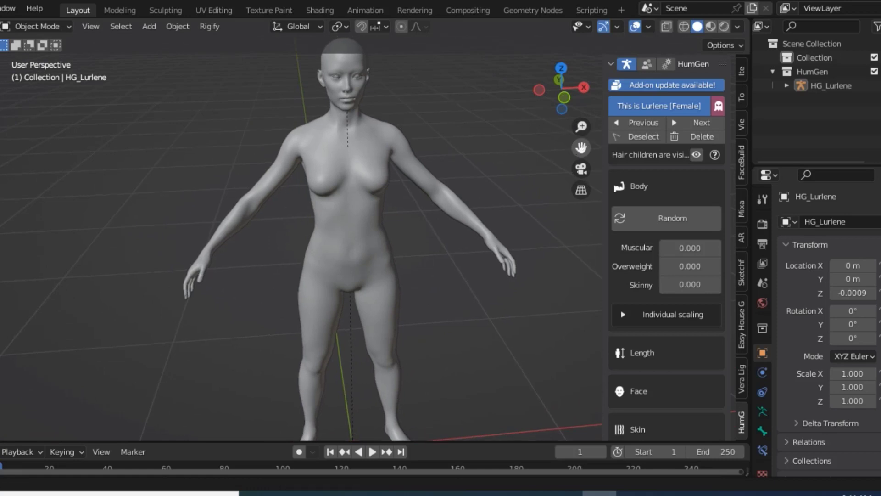
{"action": "left_click_drag", "start_coordinate": [581, 148], "coordinate": [581, 188]}
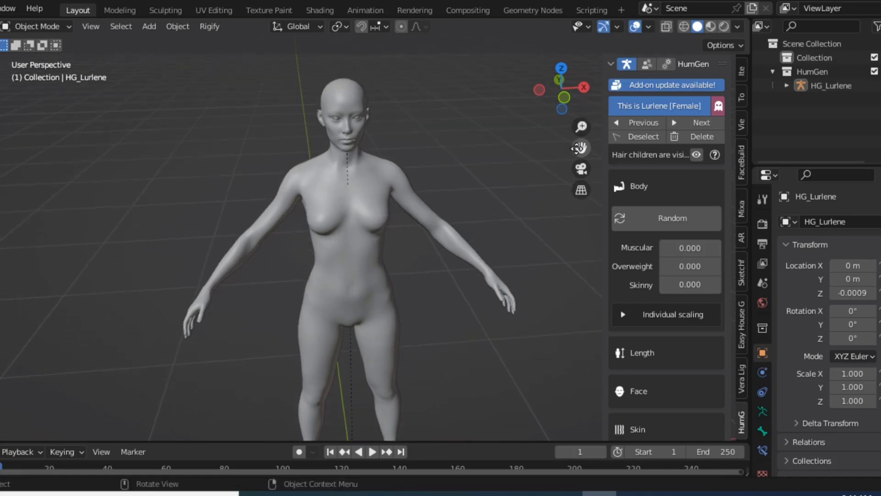
Set the render engine to Cycles in the Render properties.
{"action": "left_click", "coordinate": [762, 223]}
{"action": "left_click", "coordinate": [857, 222]}
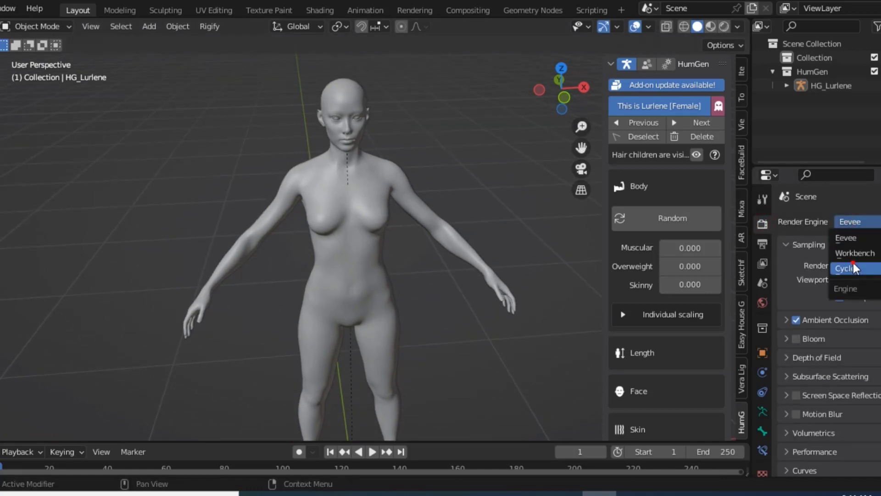
{"action": "left_click", "coordinate": [854, 268]}
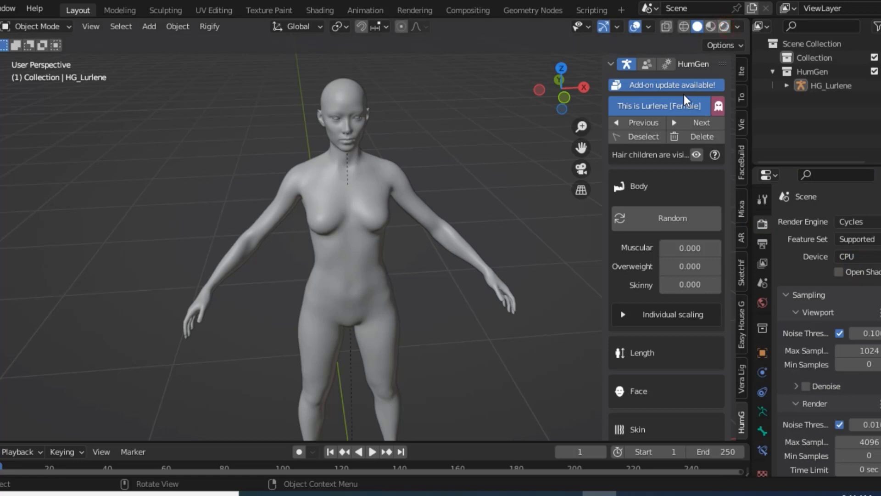
Switch the viewport to Rendered shading with Scene World turned off.
{"action": "key", "text": "z"}
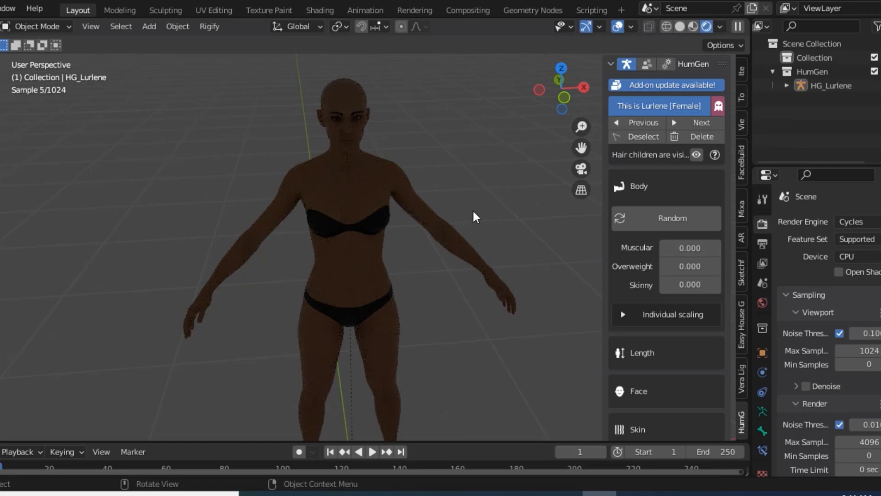
{"action": "left_click", "coordinate": [719, 26]}
{"action": "left_click", "coordinate": [641, 111]}
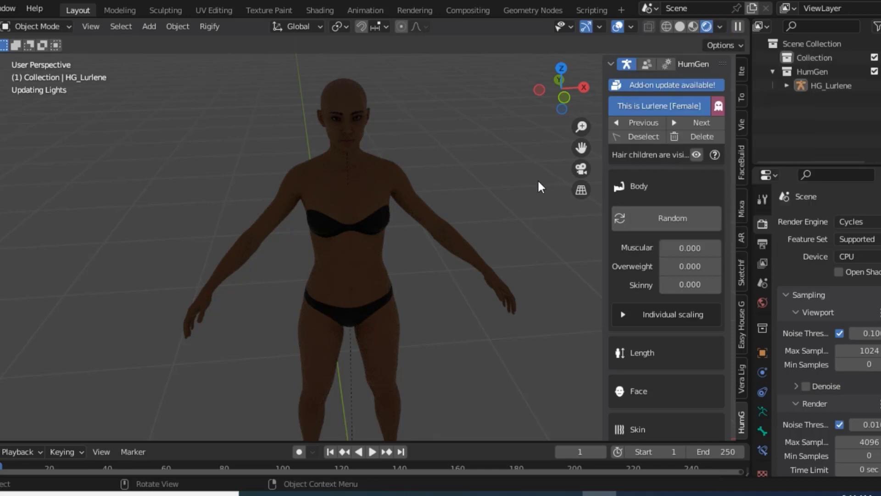
Light the preview with an environment map at strength about 1.97.
{"action": "left_click", "coordinate": [720, 27]}
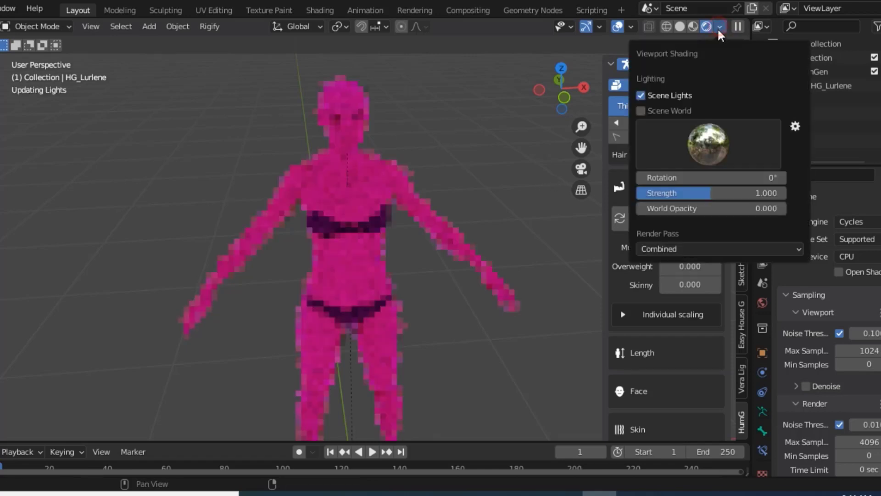
{"action": "left_click", "coordinate": [708, 146]}
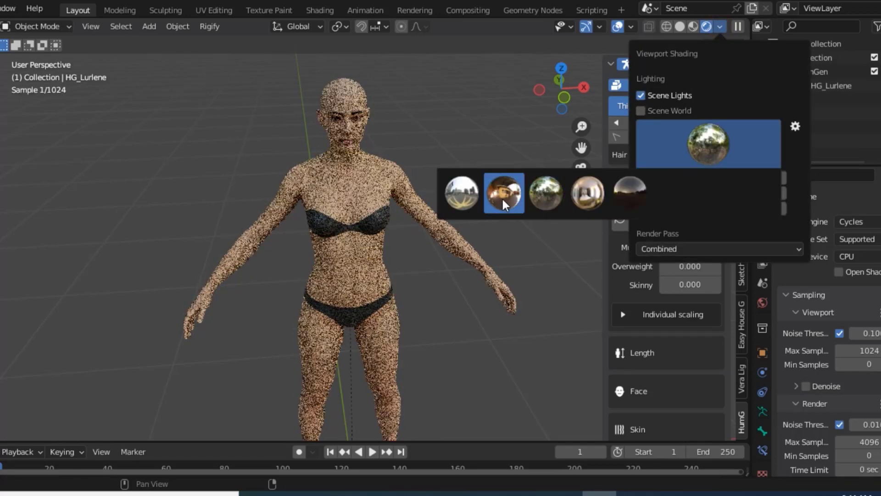
{"action": "left_click", "coordinate": [464, 197]}
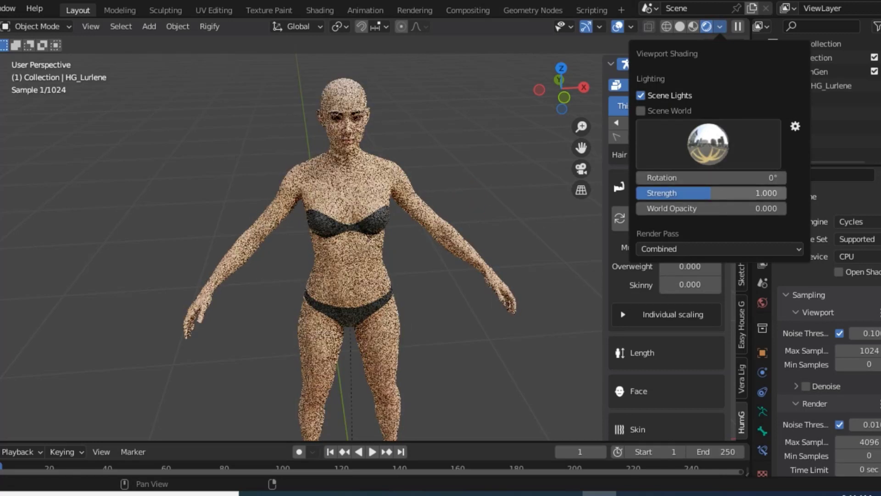
{"action": "left_click_drag", "start_coordinate": [714, 193], "coordinate": [781, 192]}
Try the eighth environment map, then settle on the sky HDRI.
{"action": "left_click", "coordinate": [723, 159]}
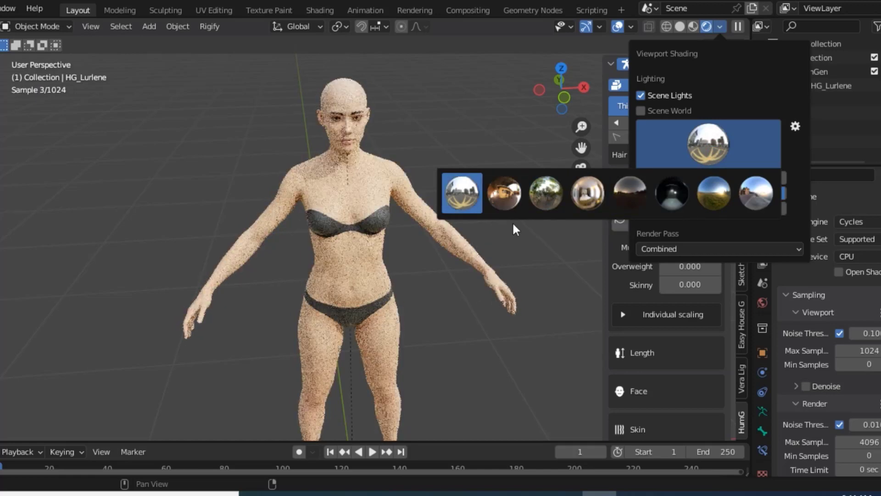
{"action": "left_click", "coordinate": [749, 200]}
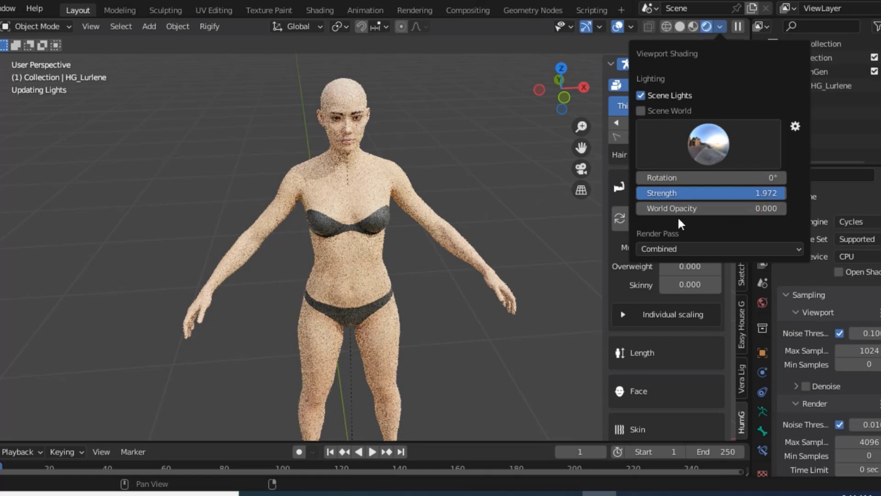
{"action": "left_click", "coordinate": [714, 156]}
{"action": "left_click", "coordinate": [505, 192]}
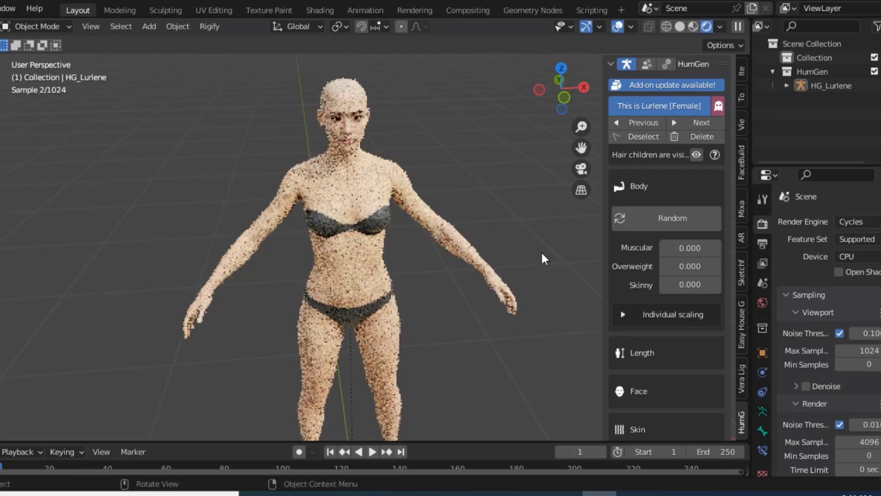
Orbit around Lurlene, then zoom and pan to frame her head and shoulders.
{"action": "left_click_drag", "start_coordinate": [564, 94], "coordinate": [557, 92]}
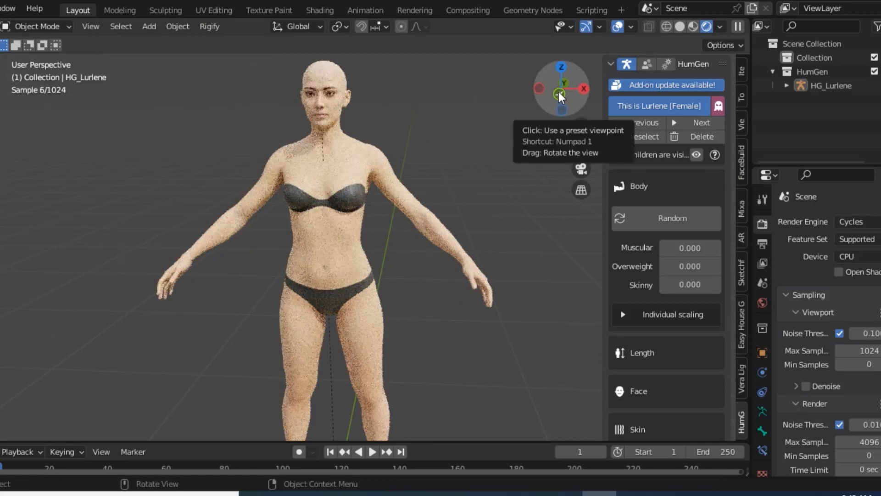
{"action": "left_click_drag", "start_coordinate": [558, 94], "coordinate": [552, 95]}
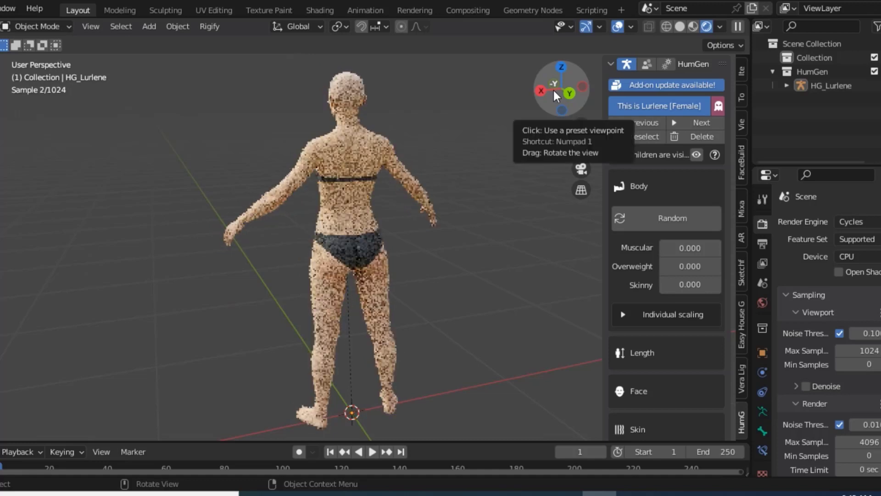
{"action": "left_click_drag", "start_coordinate": [561, 98], "coordinate": [569, 102]}
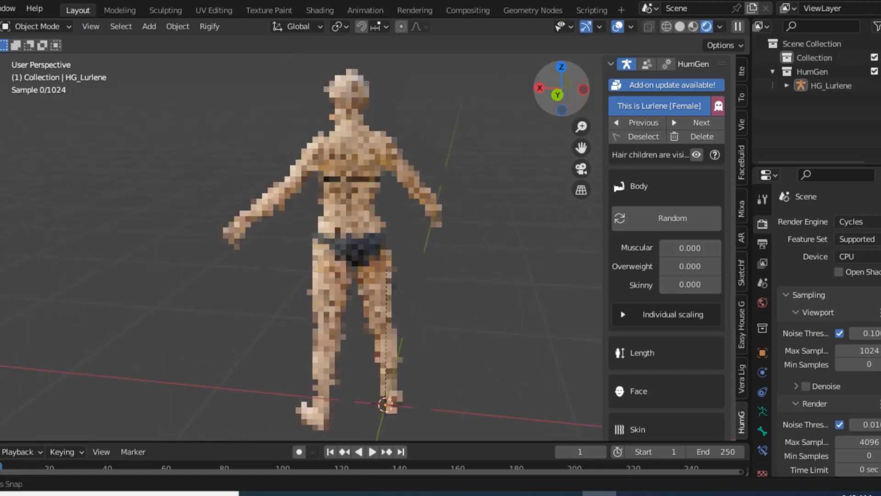
{"action": "scroll", "coordinate": [577, 147], "scroll_direction": "up", "scroll_amount": 3}
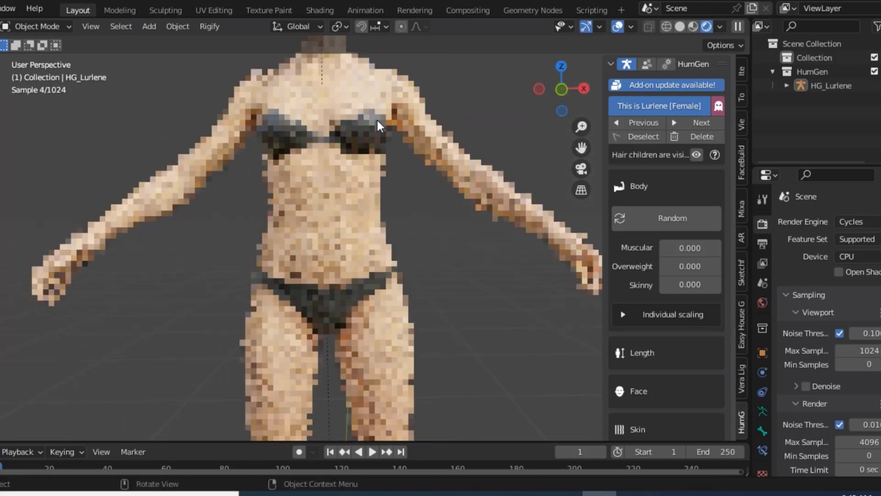
{"action": "left_click_drag", "start_coordinate": [577, 147], "coordinate": [577, 358]}
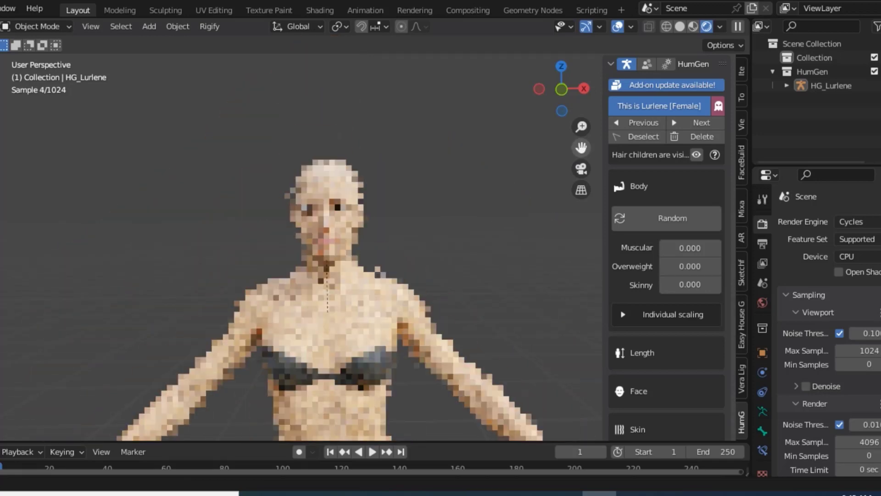
{"action": "scroll", "coordinate": [435, 201], "scroll_direction": "up", "scroll_amount": 2}
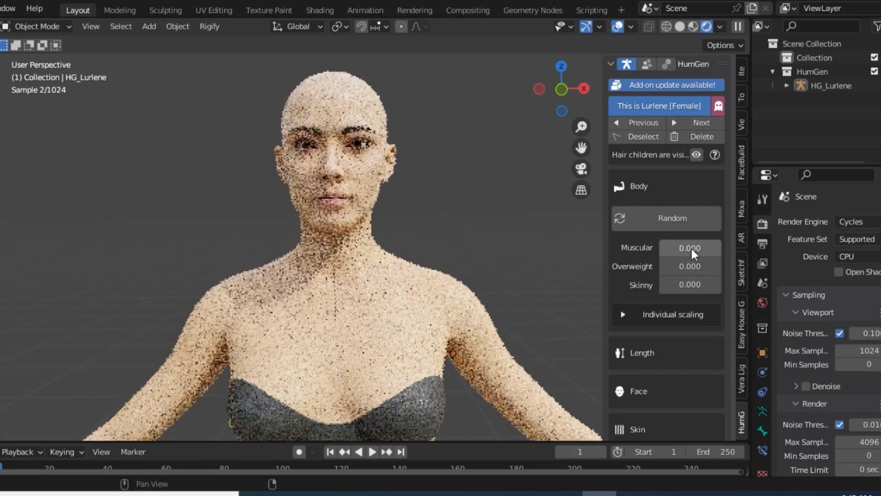
{"action": "left_click_drag", "start_coordinate": [581, 147], "coordinate": [581, 12]}
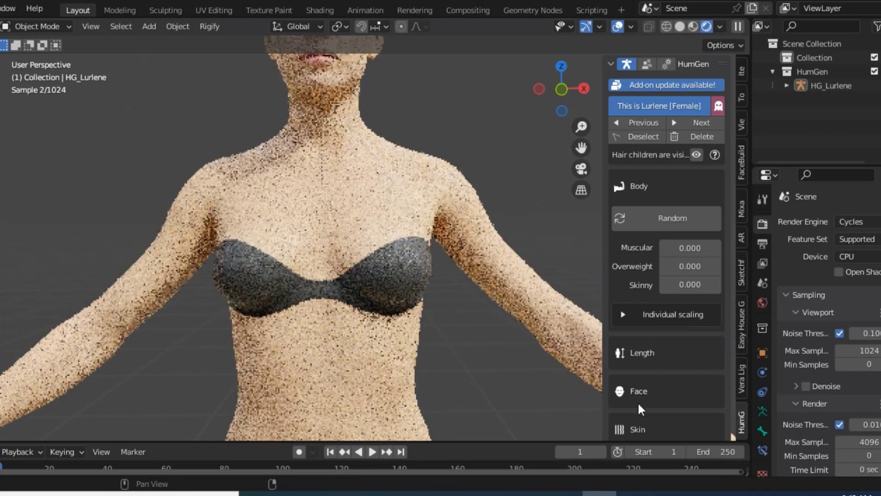
{"action": "left_click_drag", "start_coordinate": [581, 147], "coordinate": [581, 268]}
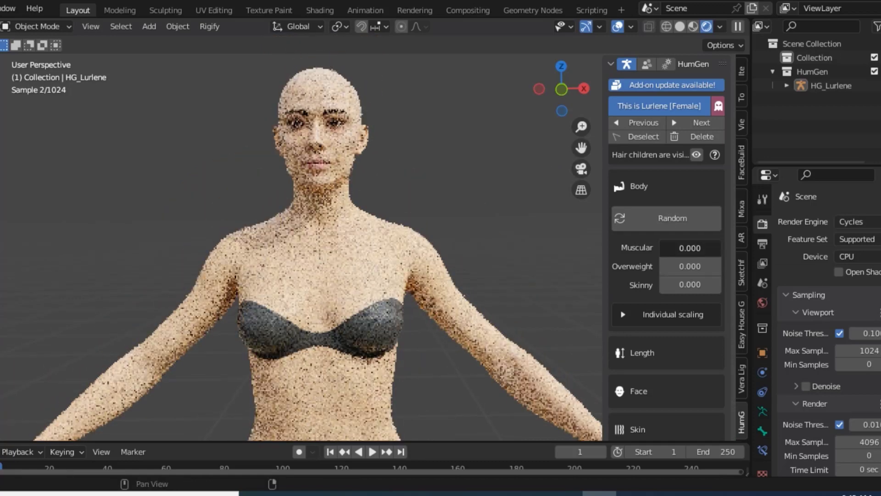
Set Muscular to 0.667 and bring up the Length settings showing 1.83 m.
{"action": "left_click_drag", "start_coordinate": [675, 248], "coordinate": [693, 248]}
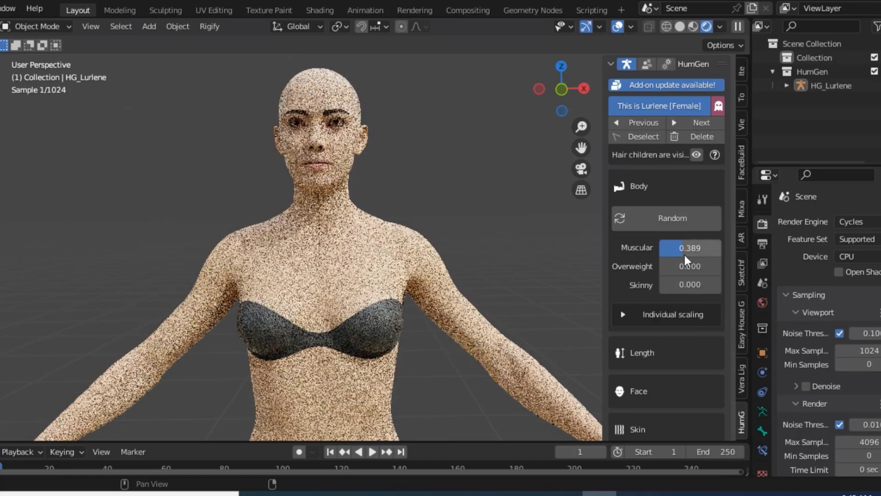
{"action": "left_click_drag", "start_coordinate": [685, 250], "coordinate": [701, 257]}
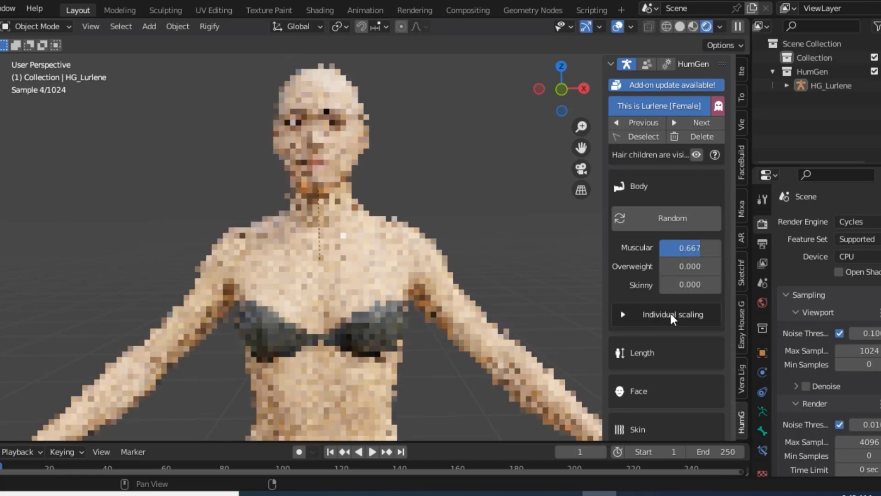
{"action": "scroll", "coordinate": [606, 272], "scroll_direction": "down", "scroll_amount": 2}
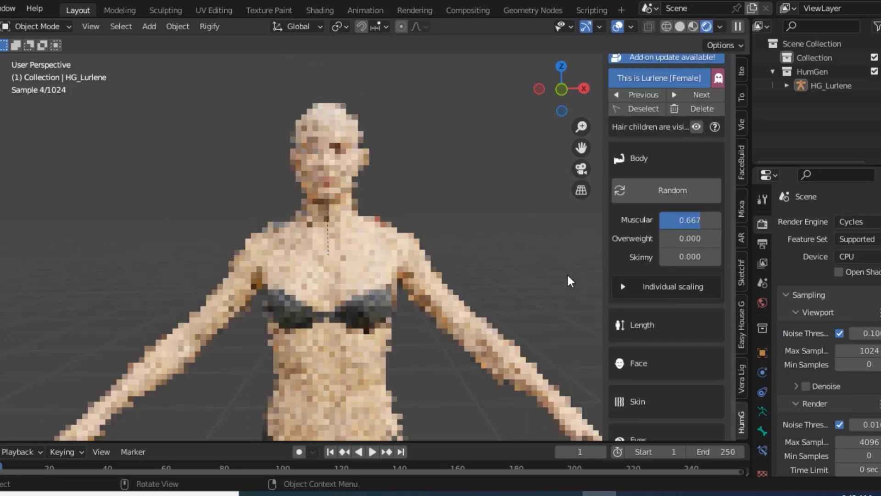
{"action": "left_click", "coordinate": [645, 332]}
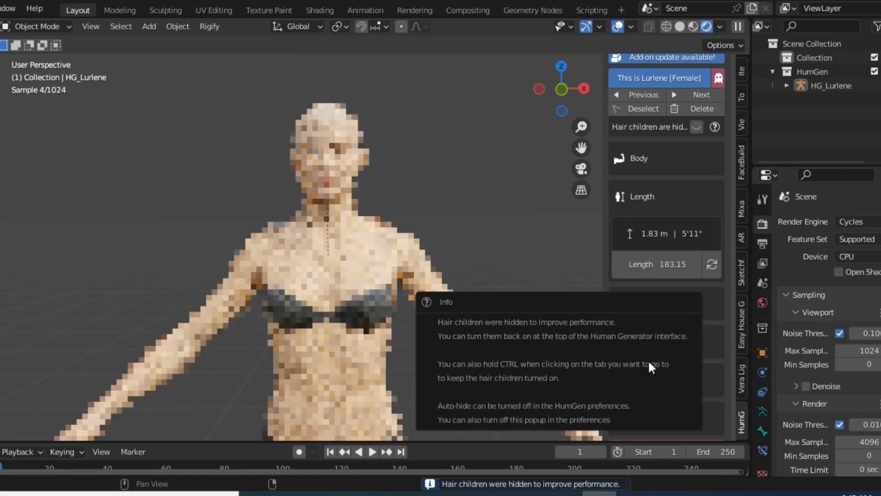
{"action": "left_click", "coordinate": [575, 266]}
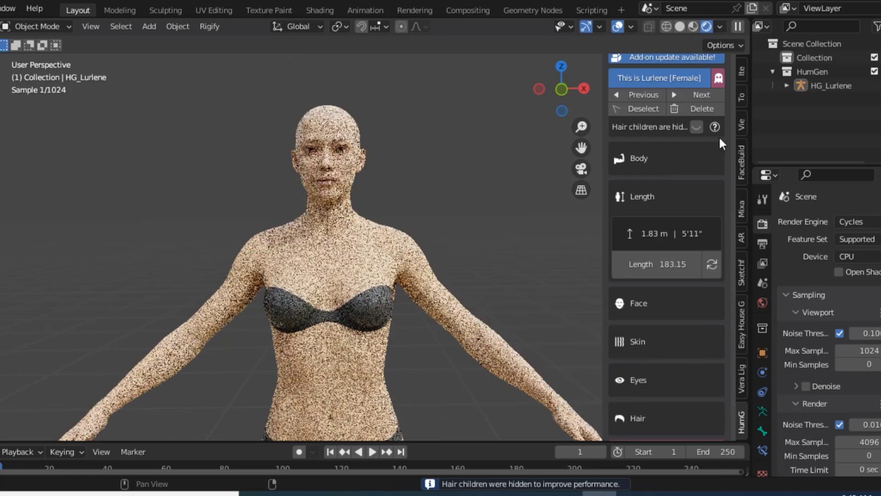
Apply a 'female skin light' texture from the Default 8K library.
{"action": "left_click", "coordinate": [650, 346]}
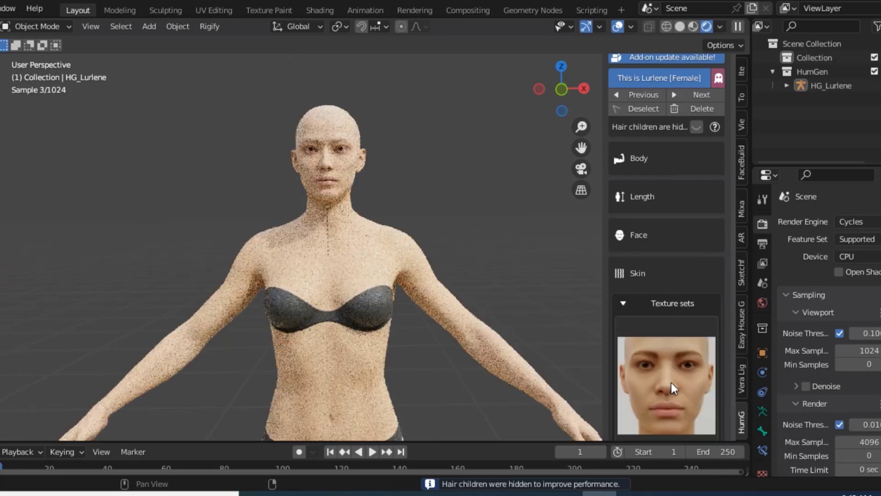
{"action": "left_click", "coordinate": [670, 388]}
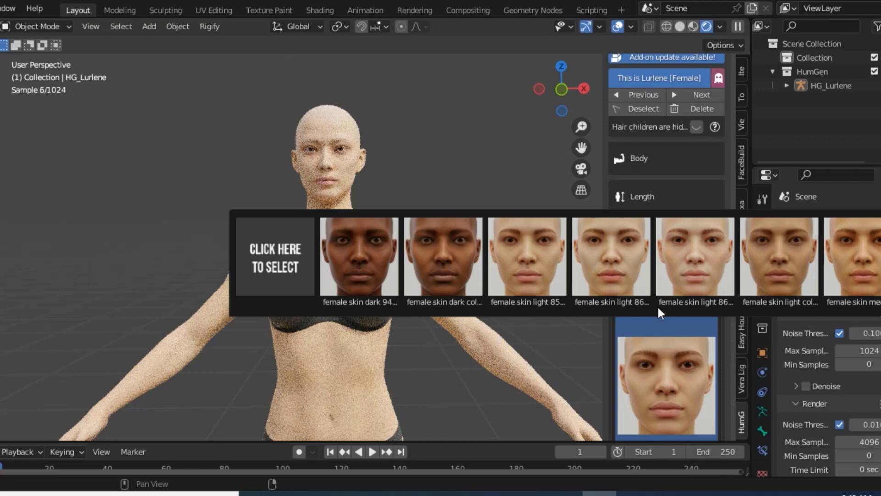
{"action": "left_click", "coordinate": [690, 260]}
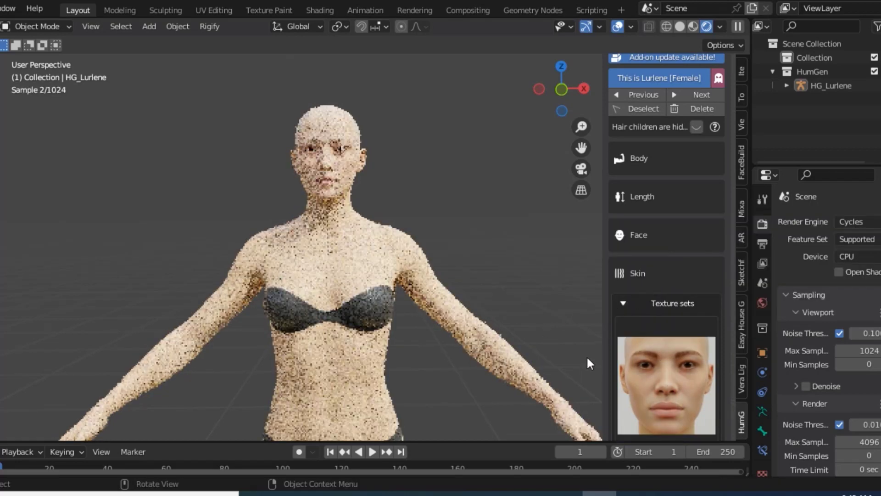
{"action": "scroll", "coordinate": [587, 349], "scroll_direction": "down", "scroll_amount": 1}
{"action": "scroll", "coordinate": [591, 338], "scroll_direction": "up", "scroll_amount": 1}
{"action": "scroll", "coordinate": [703, 280], "scroll_direction": "down", "scroll_amount": 1}
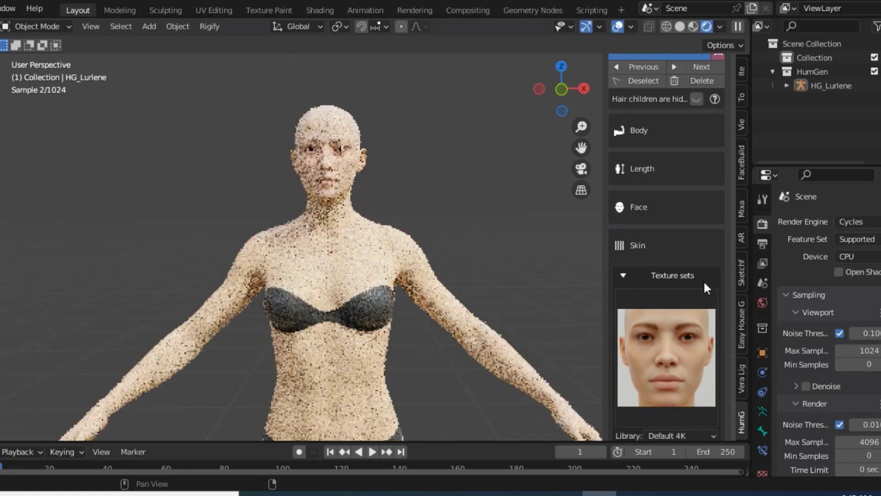
{"action": "scroll", "coordinate": [698, 290], "scroll_direction": "down", "scroll_amount": 2}
{"action": "scroll", "coordinate": [676, 328], "scroll_direction": "down", "scroll_amount": 2}
{"action": "left_click", "coordinate": [684, 322]}
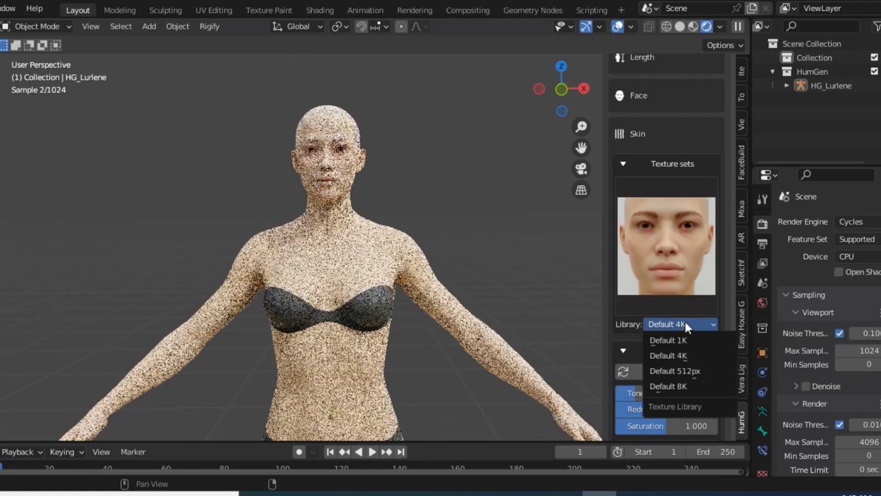
{"action": "left_click", "coordinate": [680, 389]}
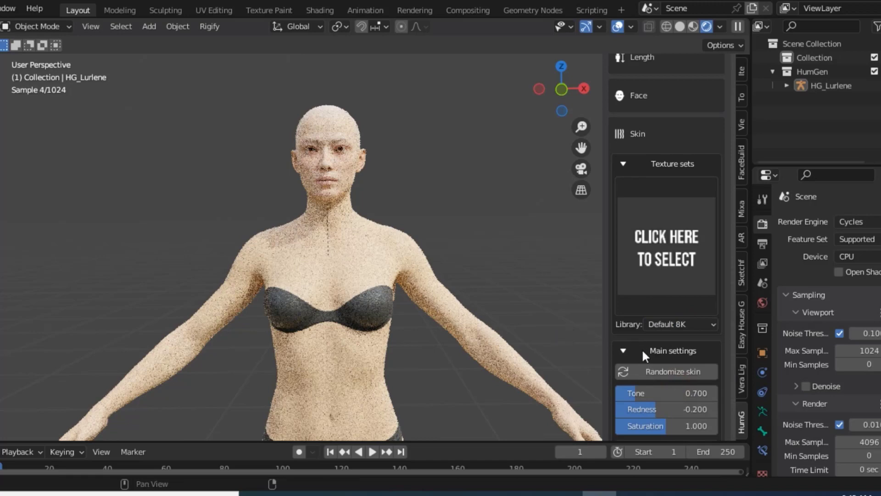
Set skin Tone to 1.053 and Redness to 0.476.
{"action": "scroll", "coordinate": [647, 358], "scroll_direction": "down", "scroll_amount": 1}
{"action": "scroll", "coordinate": [653, 365], "scroll_direction": "down", "scroll_amount": 1}
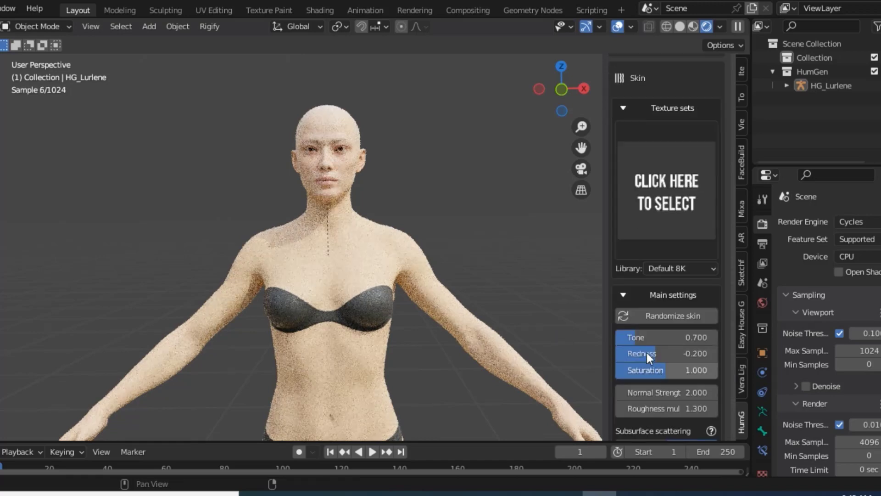
{"action": "left_click_drag", "start_coordinate": [641, 337], "coordinate": [690, 353]}
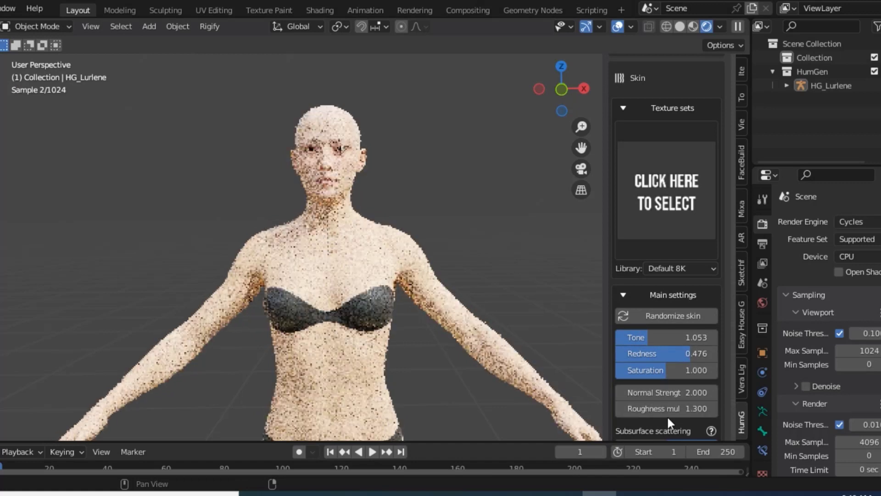
{"action": "scroll", "coordinate": [667, 399], "scroll_direction": "down", "scroll_amount": 1}
{"action": "scroll", "coordinate": [667, 398], "scroll_direction": "down", "scroll_amount": 1}
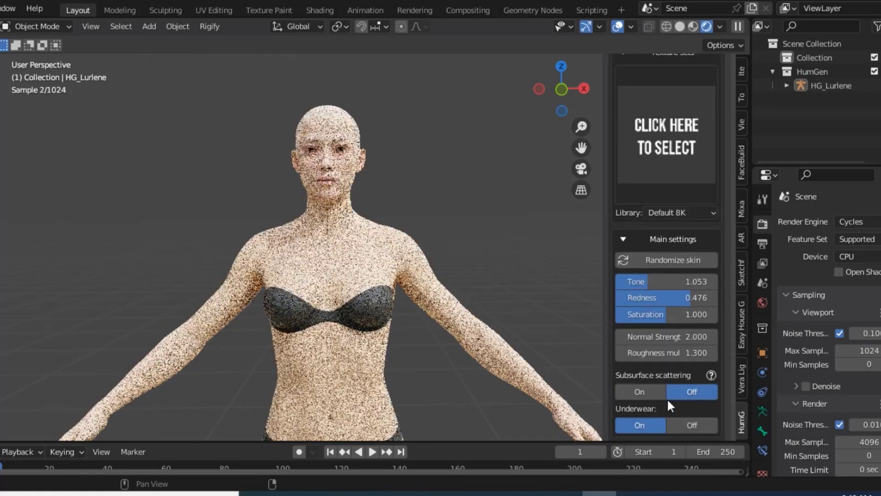
{"action": "scroll", "coordinate": [667, 398], "scroll_direction": "down", "scroll_amount": 1}
{"action": "scroll", "coordinate": [663, 398], "scroll_direction": "down", "scroll_amount": 2}
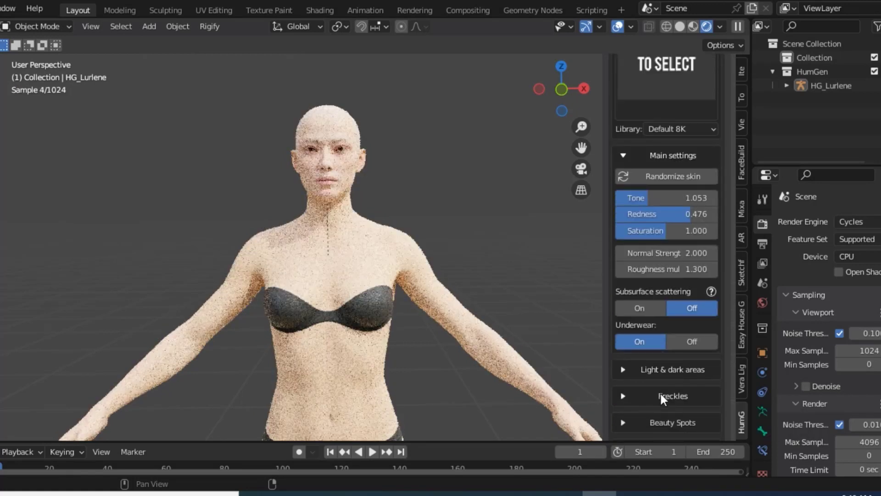
{"action": "scroll", "coordinate": [660, 385], "scroll_direction": "down", "scroll_amount": 1}
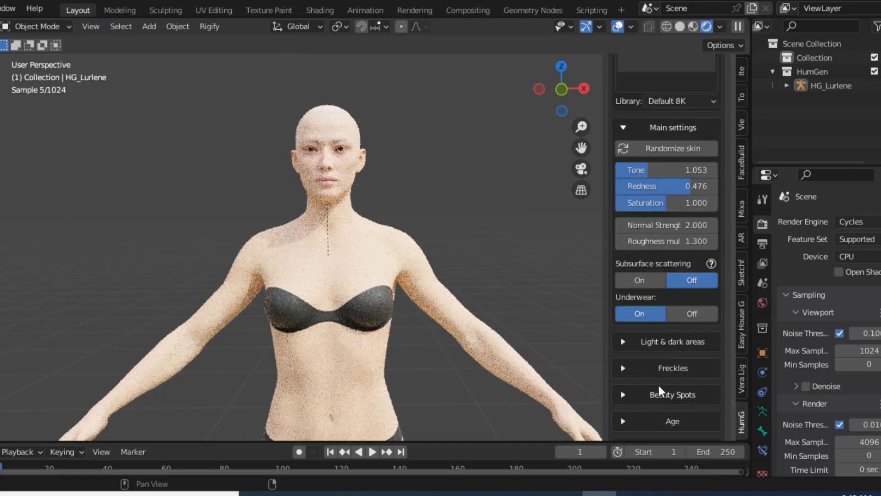
Expand Beauty Spots and raise its Amount to 0.836.
{"action": "left_click", "coordinate": [630, 347]}
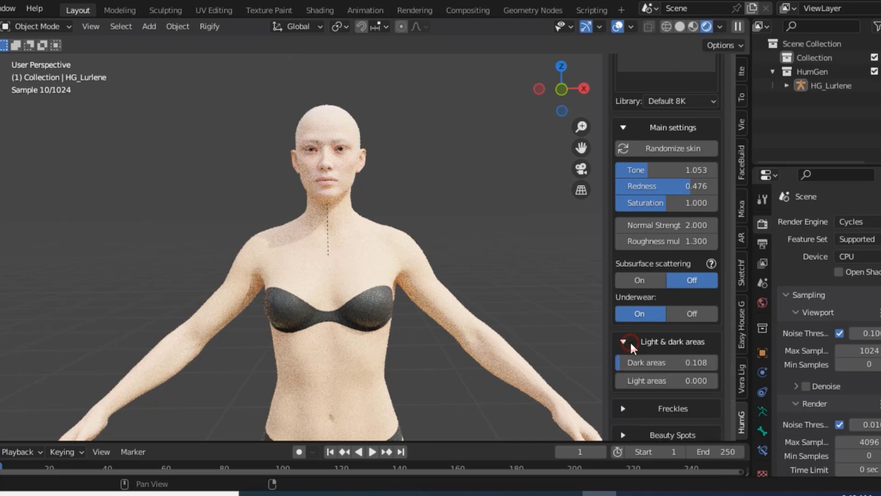
{"action": "left_click", "coordinate": [631, 344]}
{"action": "left_click", "coordinate": [635, 368]}
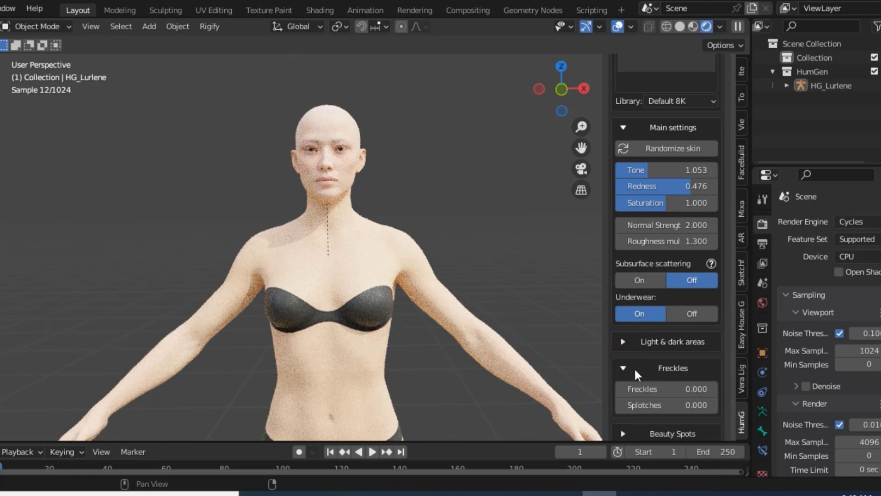
{"action": "left_click", "coordinate": [635, 367]}
{"action": "left_click", "coordinate": [638, 393]}
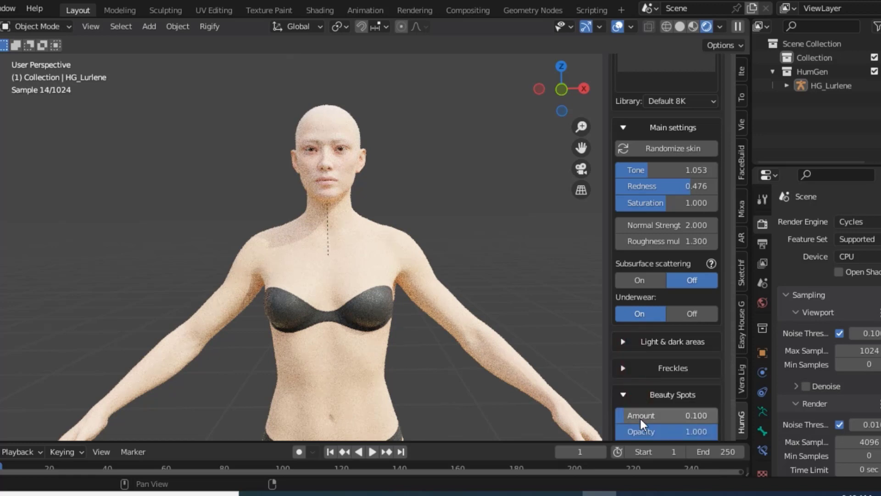
{"action": "scroll", "coordinate": [642, 419], "scroll_direction": "down", "scroll_amount": 1}
{"action": "left_click_drag", "start_coordinate": [626, 388], "coordinate": [700, 393]}
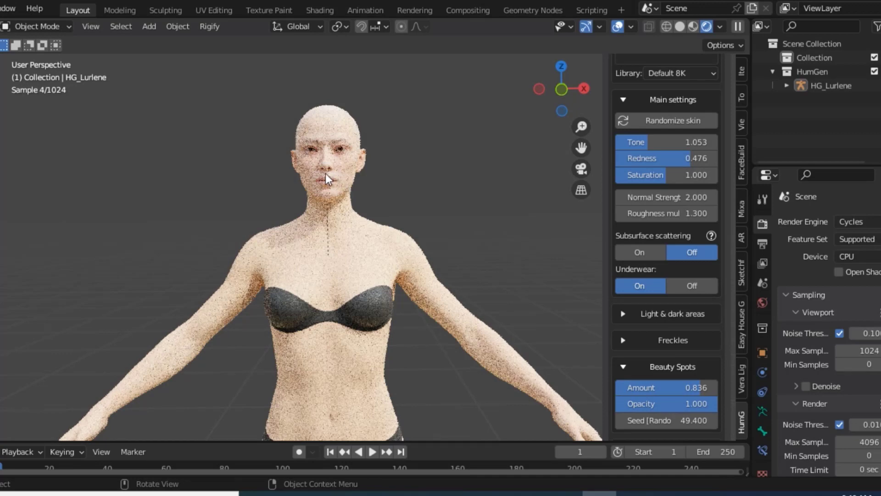
Zoom and pan the viewport in close on Lurlene's face.
{"action": "scroll", "coordinate": [320, 173], "scroll_direction": "up", "scroll_amount": 5}
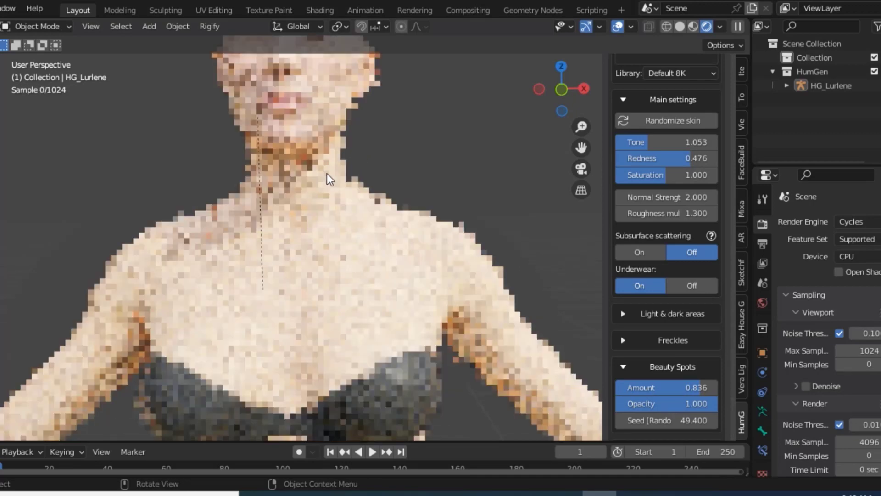
{"action": "scroll", "coordinate": [326, 173], "scroll_direction": "up", "scroll_amount": 3}
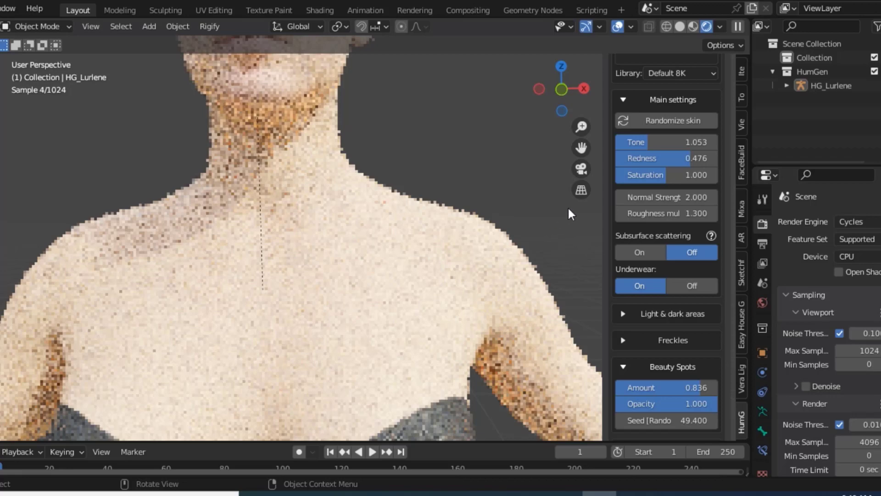
{"action": "left_click_drag", "start_coordinate": [581, 148], "coordinate": [683, 373]}
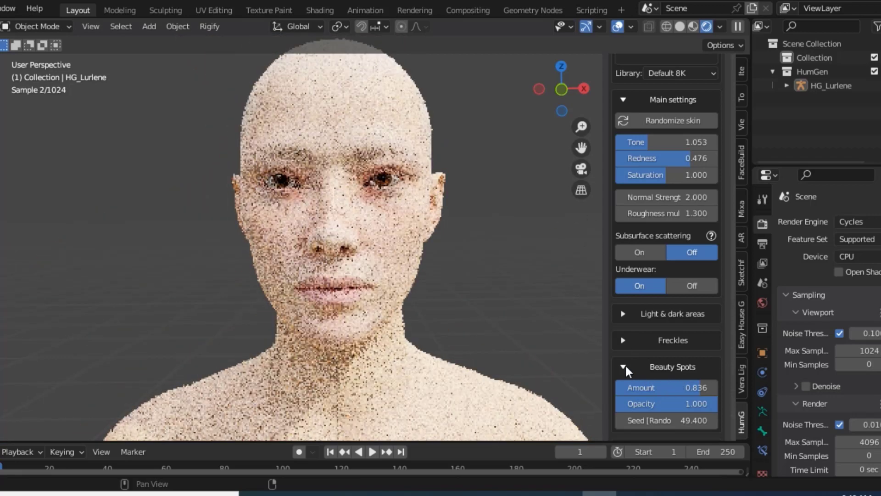
Apply foundation and blush at 0.369 and eyeshadow opacity at 0.321.
{"action": "left_click", "coordinate": [624, 363]}
{"action": "scroll", "coordinate": [640, 395], "scroll_direction": "down", "scroll_amount": 3}
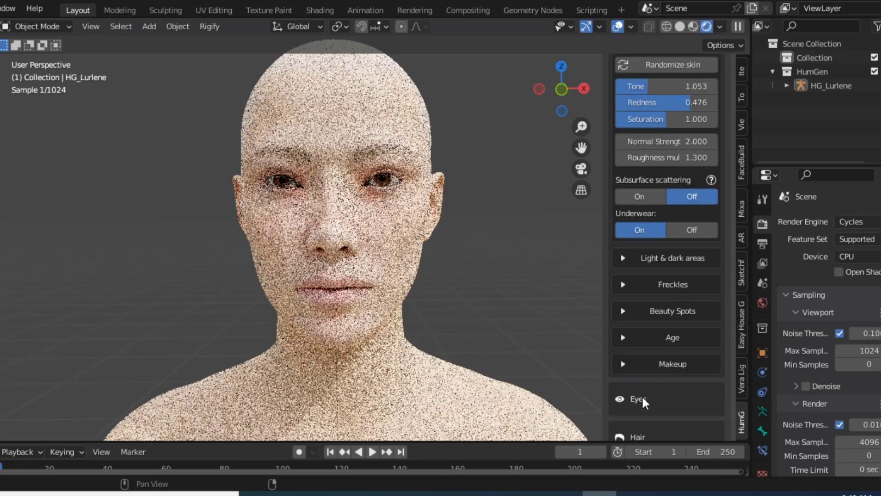
{"action": "left_click", "coordinate": [629, 363]}
{"action": "scroll", "coordinate": [670, 398], "scroll_direction": "down", "scroll_amount": 2}
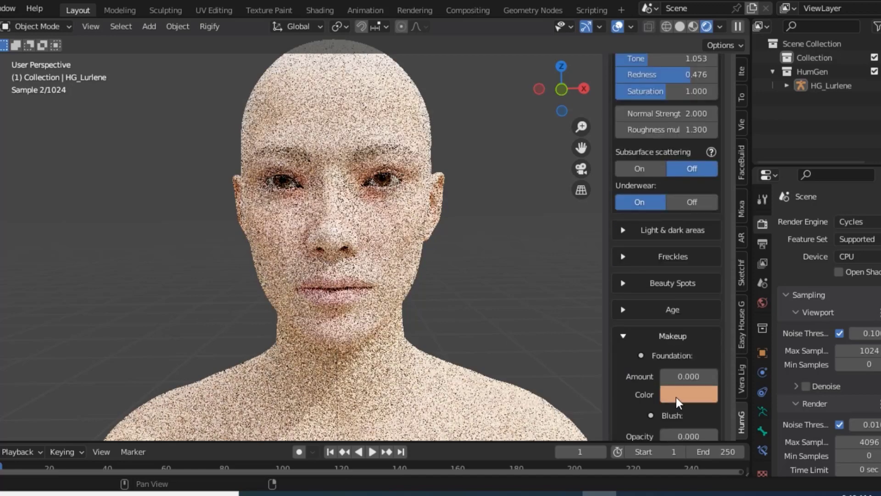
{"action": "scroll", "coordinate": [676, 397], "scroll_direction": "down", "scroll_amount": 2}
{"action": "scroll", "coordinate": [676, 395], "scroll_direction": "down", "scroll_amount": 2}
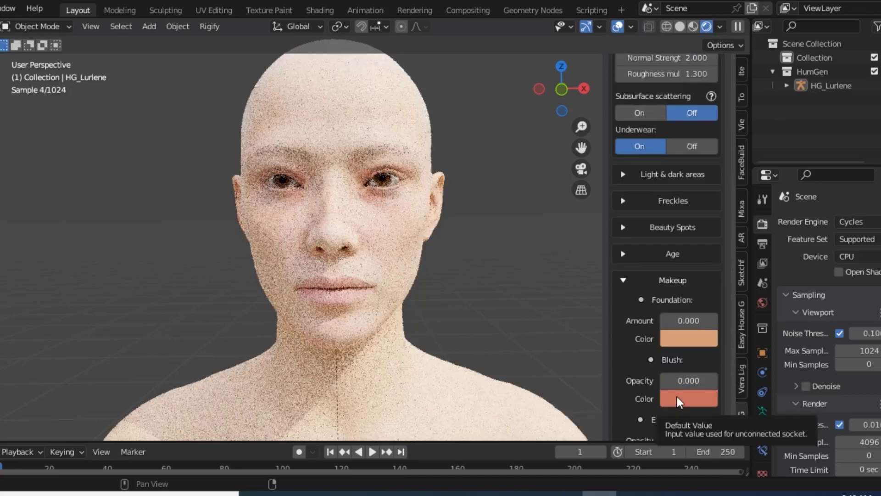
{"action": "scroll", "coordinate": [676, 396], "scroll_direction": "down", "scroll_amount": 2}
{"action": "scroll", "coordinate": [676, 394], "scroll_direction": "up", "scroll_amount": 2}
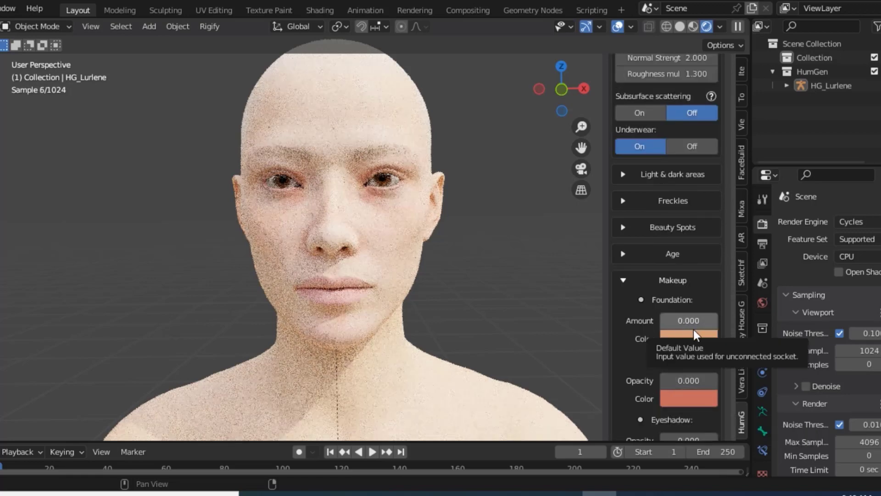
{"action": "left_click_drag", "start_coordinate": [672, 318], "coordinate": [693, 318]}
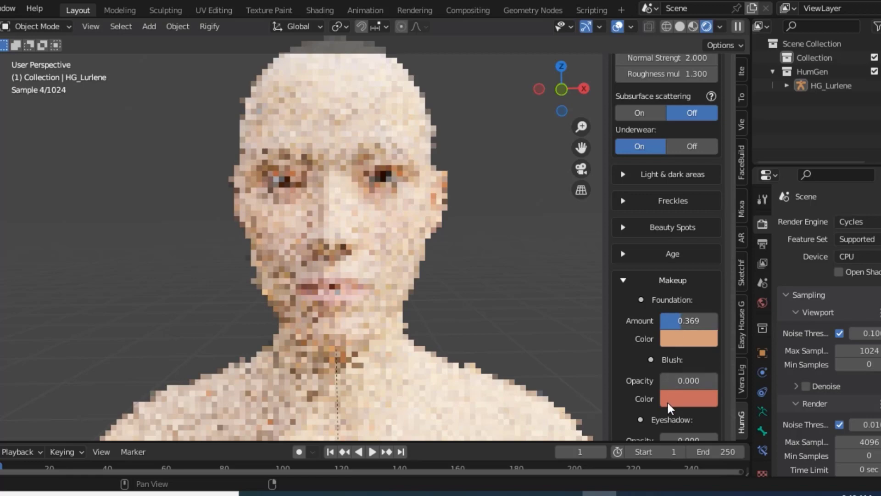
{"action": "left_click_drag", "start_coordinate": [665, 380], "coordinate": [688, 380]}
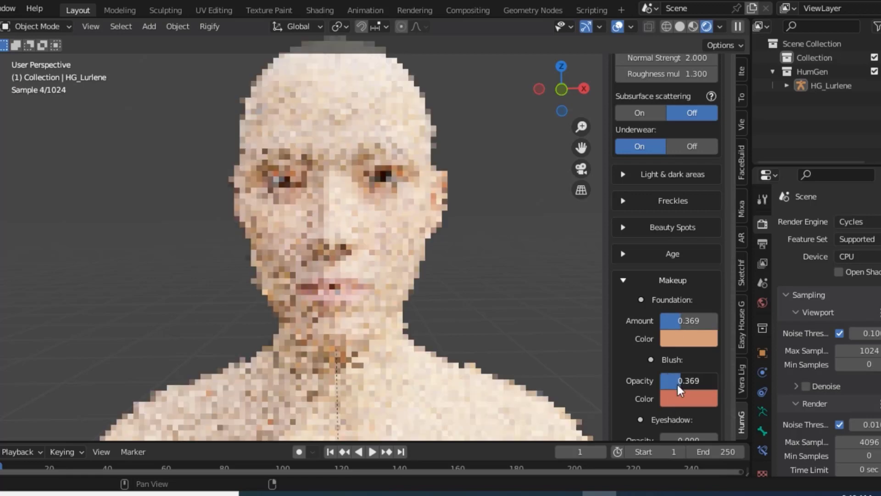
{"action": "scroll", "coordinate": [665, 321], "scroll_direction": "down", "scroll_amount": 2}
{"action": "left_click_drag", "start_coordinate": [663, 413], "coordinate": [717, 418]}
Give her a full-opacity magenta-pink lipstick colour.
{"action": "scroll", "coordinate": [657, 409], "scroll_direction": "down", "scroll_amount": 2}
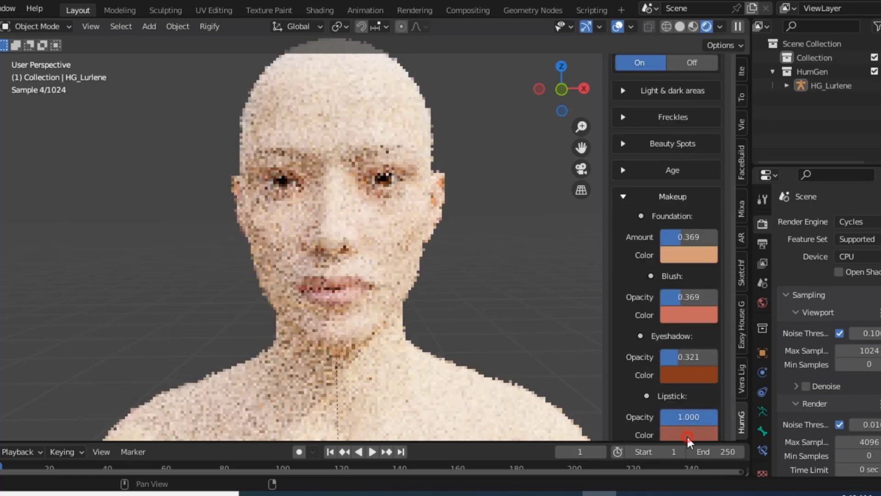
{"action": "left_click", "coordinate": [689, 436]}
{"action": "mouse_move", "coordinate": [716, 308]}
{"action": "left_mouse_down"}
{"action": "mouse_move", "coordinate": [713, 335]}
{"action": "mouse_move", "coordinate": [749, 325]}
{"action": "left_mouse_up"}
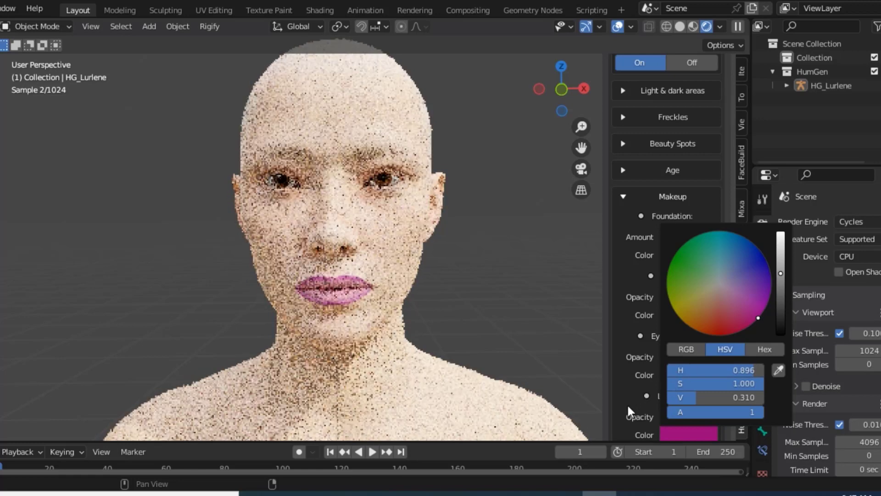
Make the eyeliner black at about 0.798 opacity.
{"action": "scroll", "coordinate": [654, 401], "scroll_direction": "down", "scroll_amount": 1}
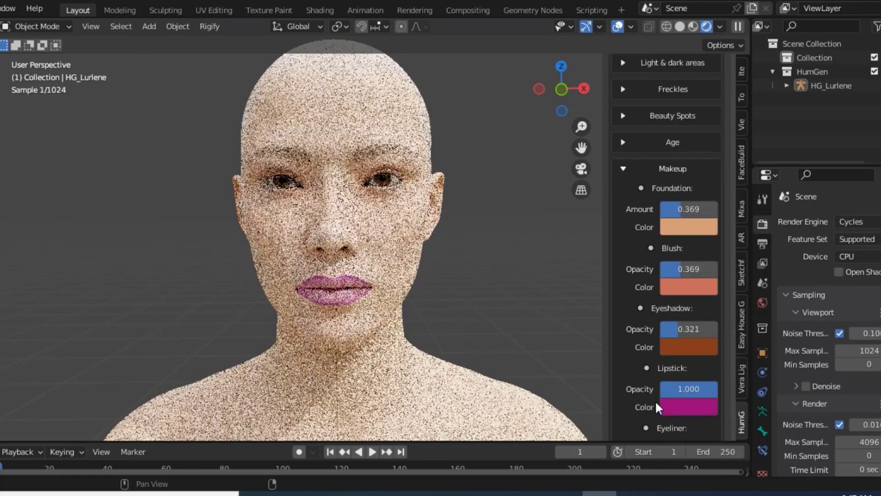
{"action": "scroll", "coordinate": [655, 401], "scroll_direction": "down", "scroll_amount": 1}
{"action": "scroll", "coordinate": [656, 401], "scroll_direction": "down", "scroll_amount": 1}
{"action": "left_click", "coordinate": [682, 409]}
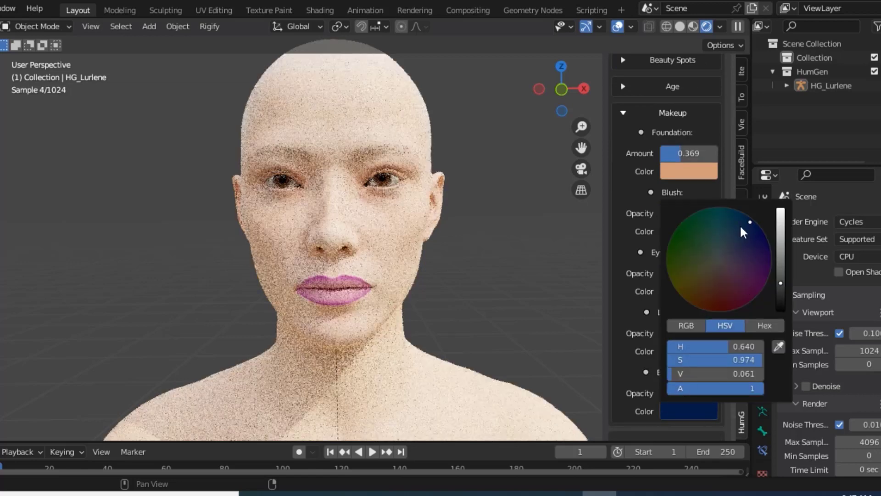
{"action": "left_click", "coordinate": [781, 281]}
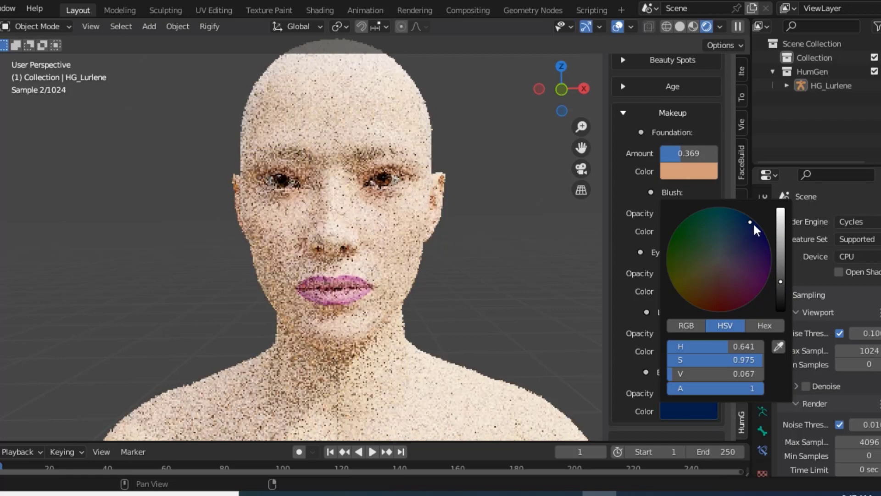
{"action": "left_click_drag", "start_coordinate": [754, 225], "coordinate": [770, 247]}
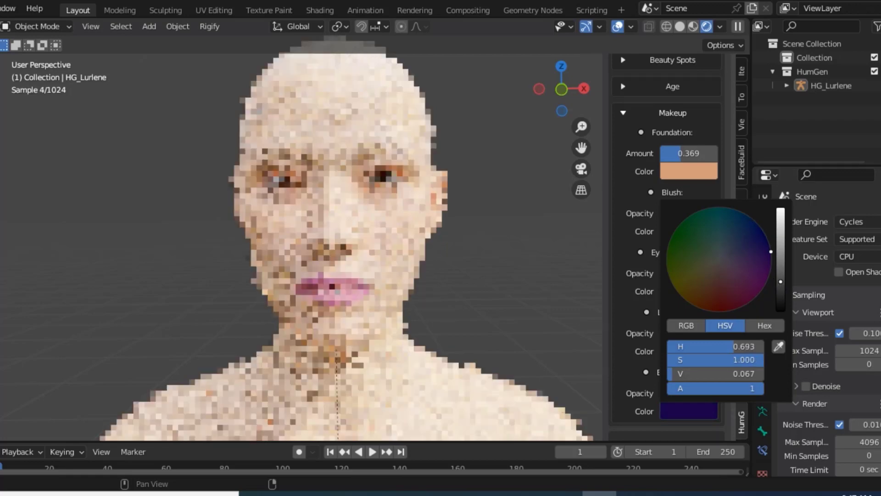
{"action": "left_click_drag", "start_coordinate": [780, 281], "coordinate": [781, 310]}
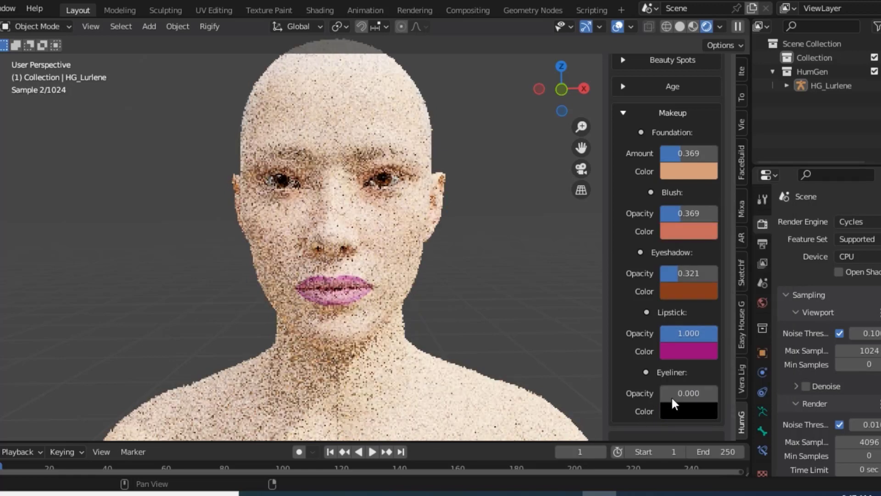
{"action": "left_click_drag", "start_coordinate": [673, 395], "coordinate": [707, 395]}
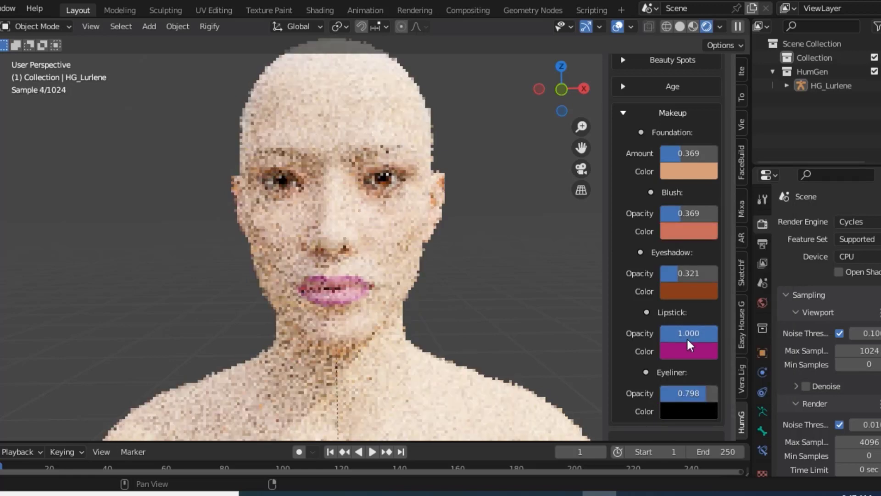
Raise eyeshadow to 0.607, blush opacity to 0.786 and foundation amount to 0.976.
{"action": "left_click_drag", "start_coordinate": [683, 274], "coordinate": [680, 274]}
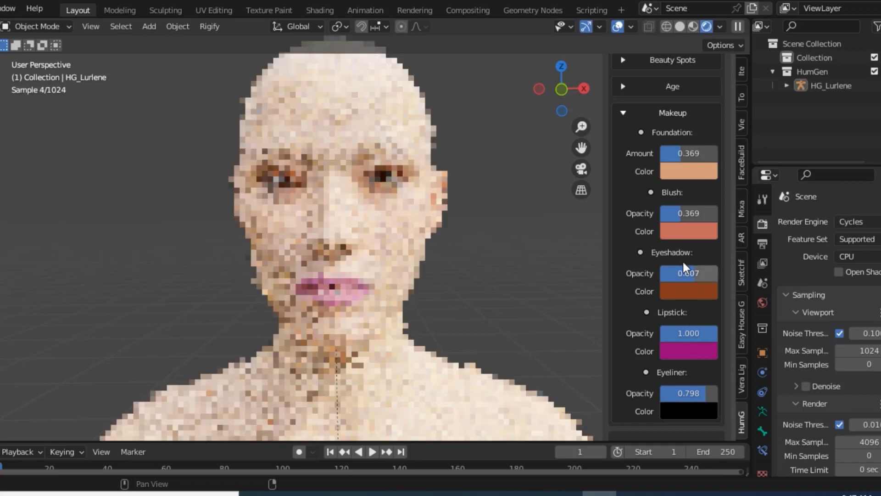
{"action": "left_click_drag", "start_coordinate": [679, 213], "coordinate": [702, 213]}
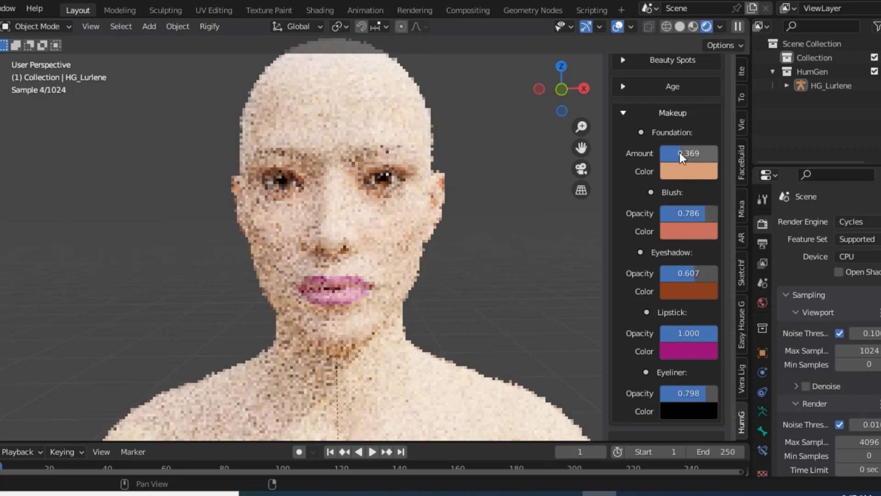
{"action": "mouse_move", "coordinate": [683, 157]}
{"action": "left_mouse_down"}
{"action": "mouse_move", "coordinate": [705, 158]}
{"action": "mouse_move", "coordinate": [716, 181]}
{"action": "left_mouse_up"}
{"action": "scroll", "coordinate": [678, 138], "scroll_direction": "up", "scroll_amount": 2}
{"action": "scroll", "coordinate": [675, 342], "scroll_direction": "down", "scroll_amount": 4}
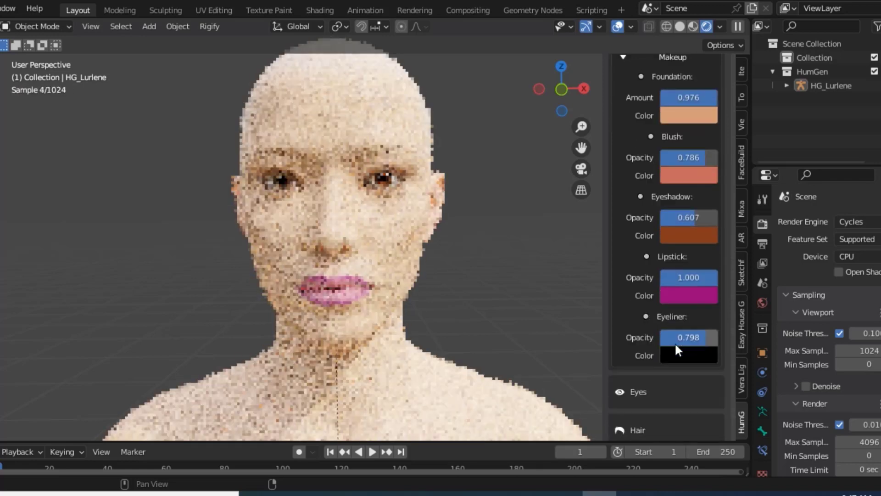
{"action": "scroll", "coordinate": [675, 345], "scroll_direction": "down", "scroll_amount": 2}
In the Eyes settings, set the Iris Color to a vivid blue.
{"action": "left_click", "coordinate": [627, 365]}
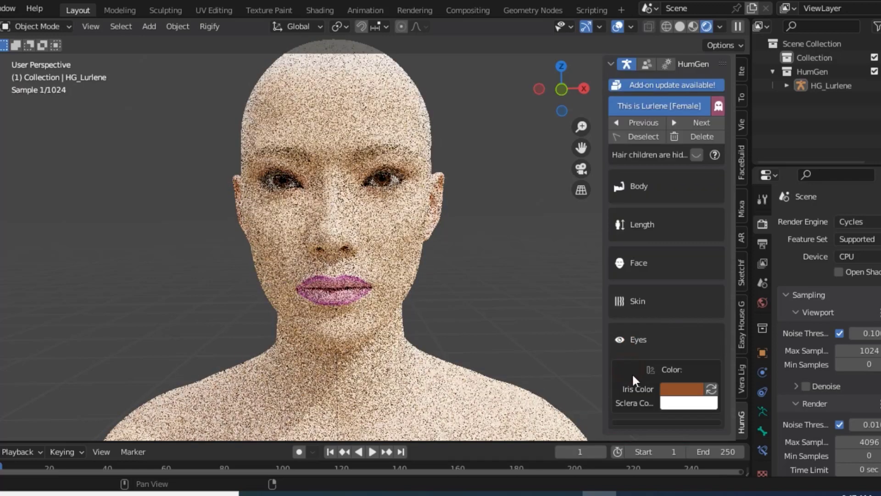
{"action": "left_click", "coordinate": [680, 386]}
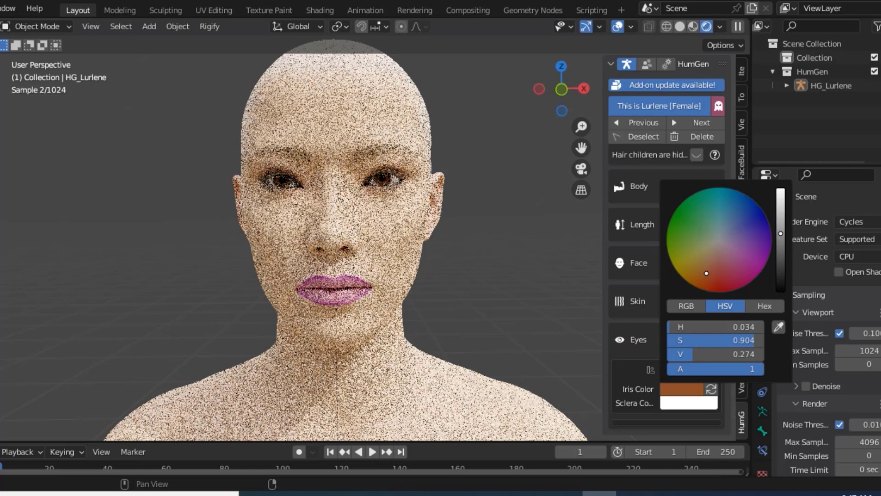
{"action": "mouse_move", "coordinate": [707, 273]}
{"action": "left_mouse_down"}
{"action": "mouse_move", "coordinate": [723, 187]}
{"action": "mouse_move", "coordinate": [765, 214]}
{"action": "mouse_move", "coordinate": [780, 189]}
{"action": "mouse_move", "coordinate": [749, 199]}
{"action": "left_mouse_up"}
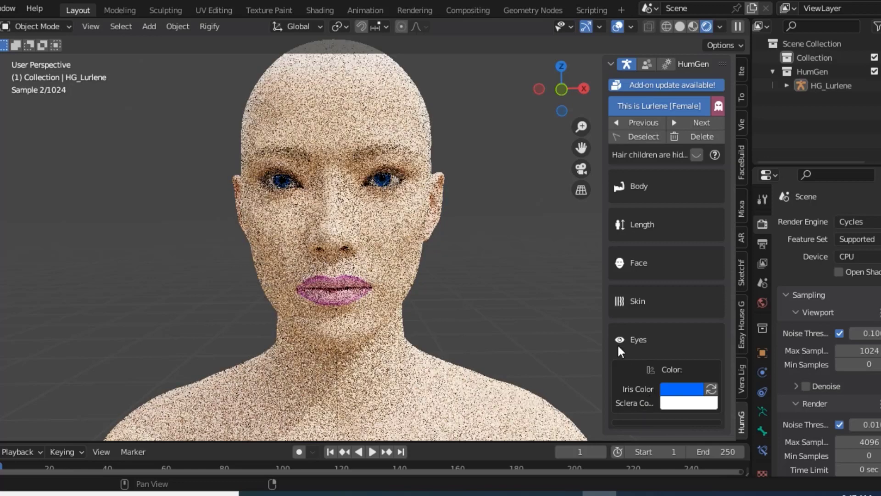
{"action": "left_click", "coordinate": [618, 344]}
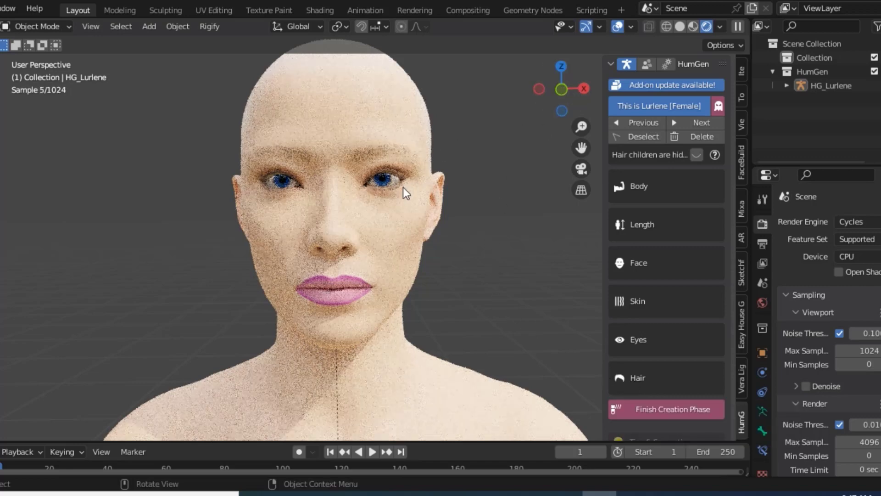
Zoom in on the face and open the Hair gallery showing Bob Short, Bun, Mohawk and Pixie.
{"action": "scroll", "coordinate": [398, 192], "scroll_direction": "up", "scroll_amount": 3}
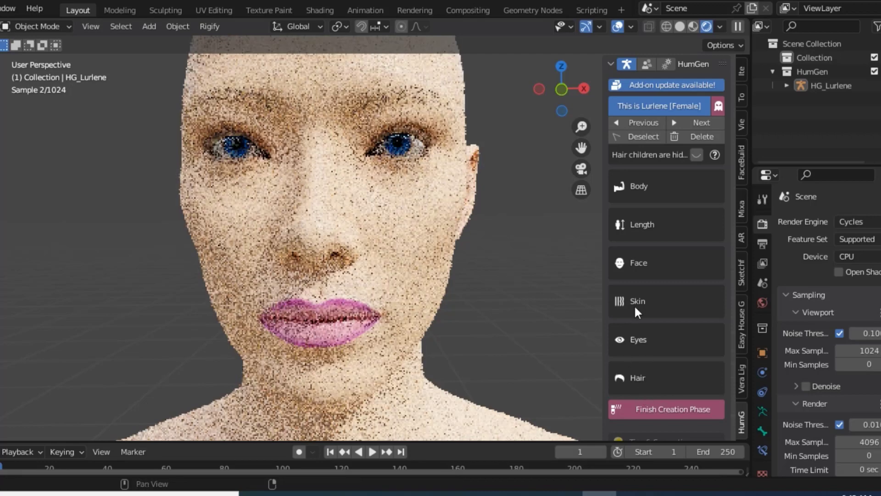
{"action": "left_click", "coordinate": [648, 376]}
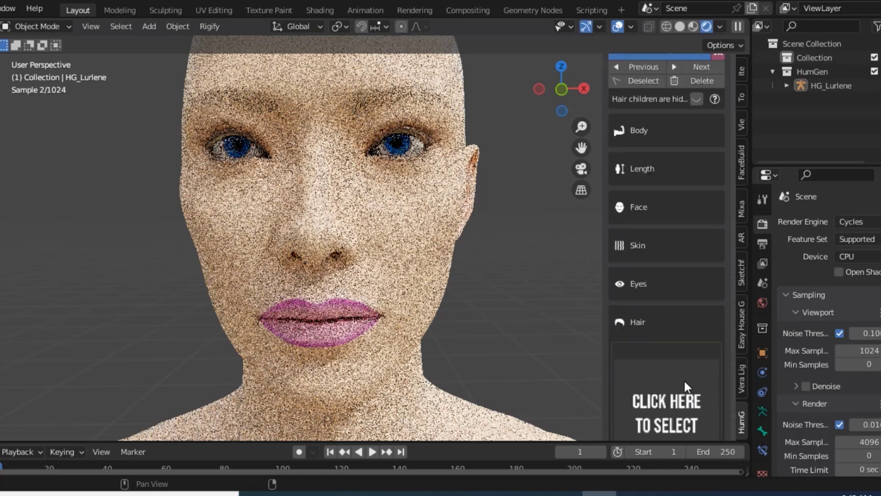
{"action": "scroll", "coordinate": [684, 379], "scroll_direction": "down", "scroll_amount": 4}
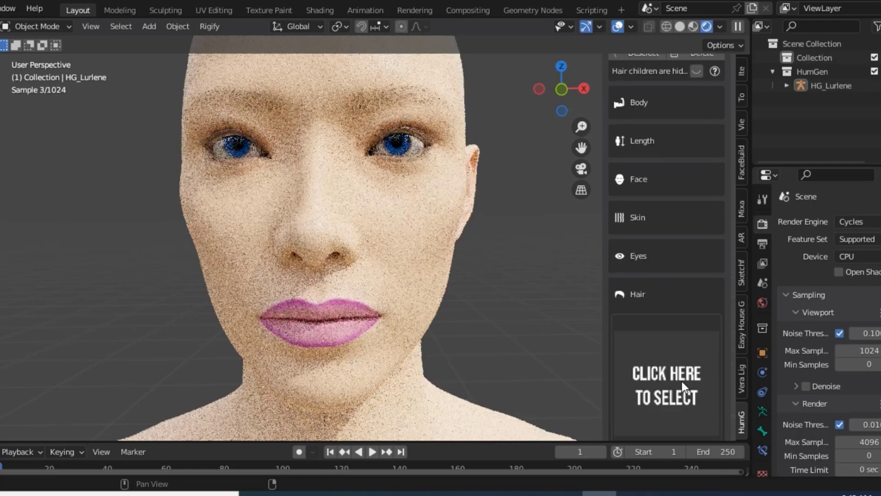
{"action": "left_click", "coordinate": [682, 381]}
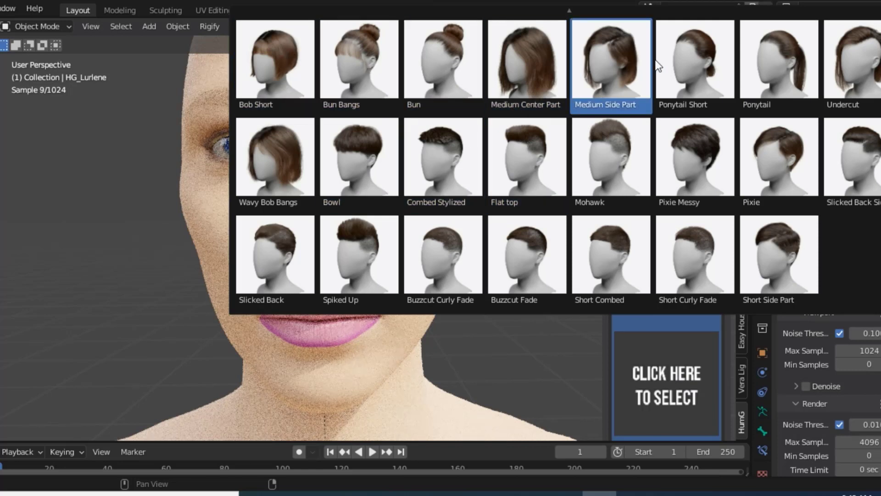
Choose the Ponytail hairstyle, then orbit from her side profile round to face the head.
{"action": "left_click", "coordinate": [796, 69]}
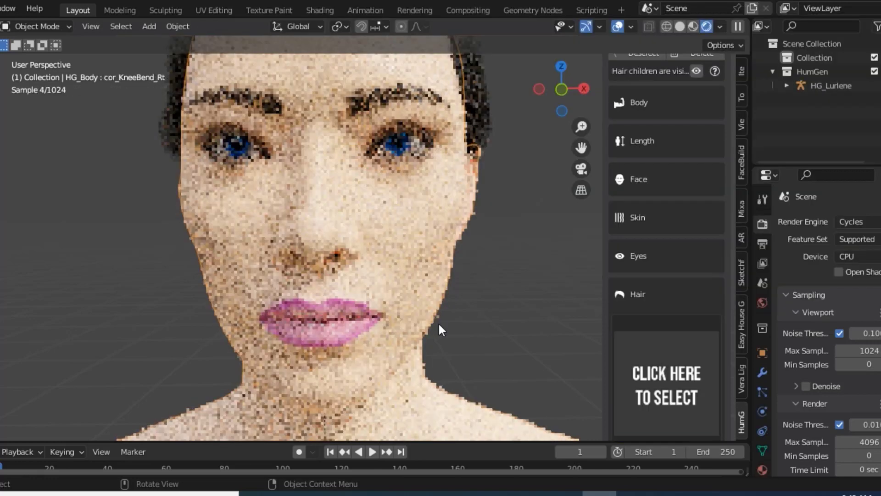
{"action": "scroll", "coordinate": [436, 326], "scroll_direction": "down", "scroll_amount": 3}
{"action": "scroll", "coordinate": [436, 329], "scroll_direction": "down", "scroll_amount": 2}
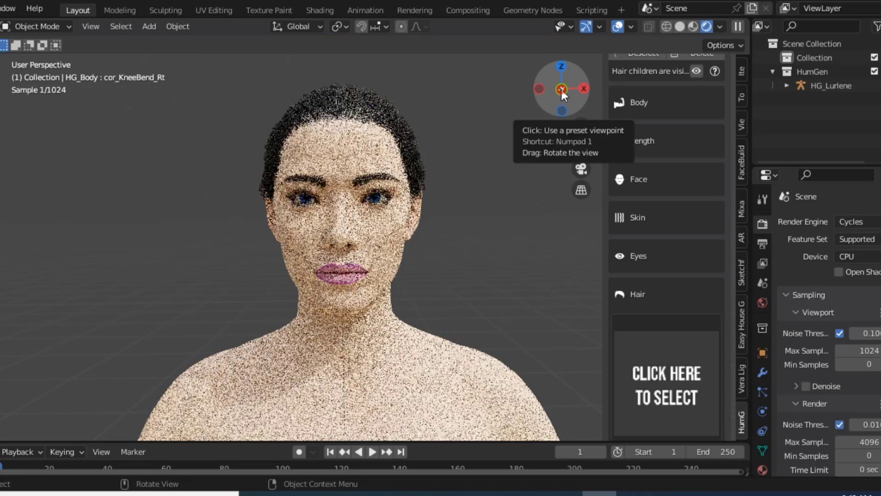
{"action": "left_click_drag", "start_coordinate": [560, 90], "coordinate": [556, 94]}
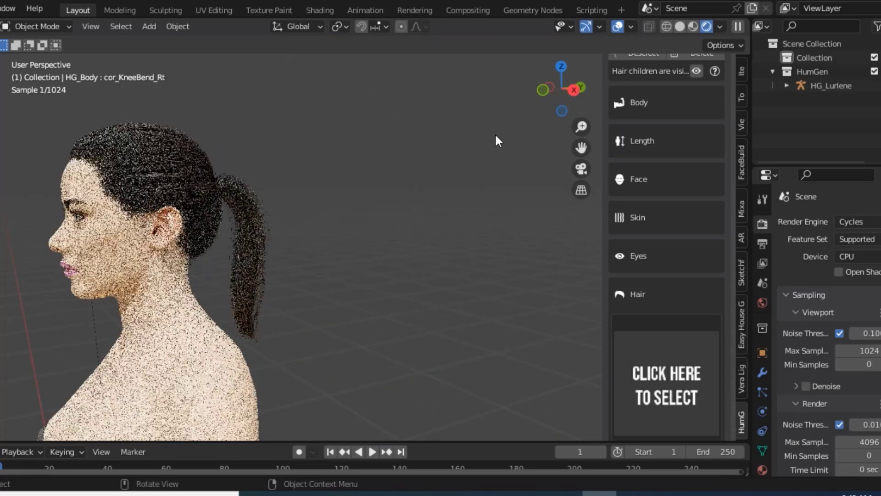
{"action": "mouse_move", "coordinate": [543, 93]}
{"action": "left_mouse_down"}
{"action": "mouse_move", "coordinate": [562, 92]}
{"action": "mouse_move", "coordinate": [543, 100]}
{"action": "left_mouse_up"}
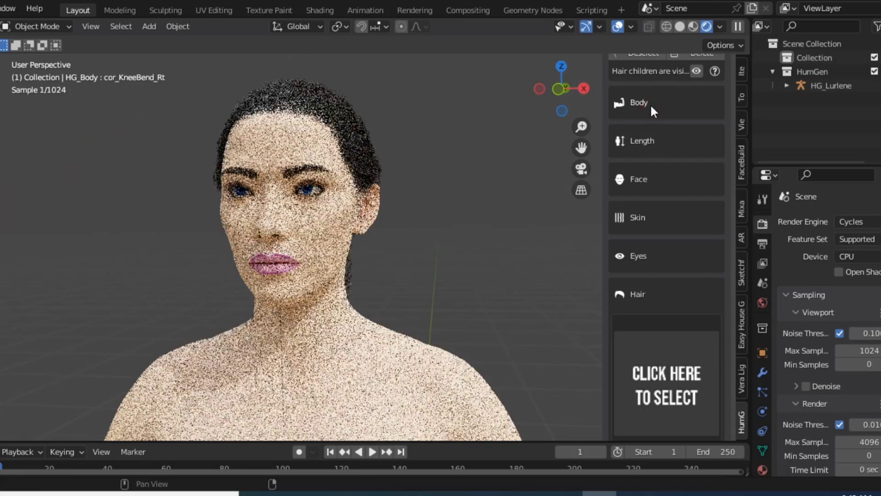
In Body shape, experiment with Overweight and settle Skinny at about 0.18.
{"action": "left_click", "coordinate": [651, 104]}
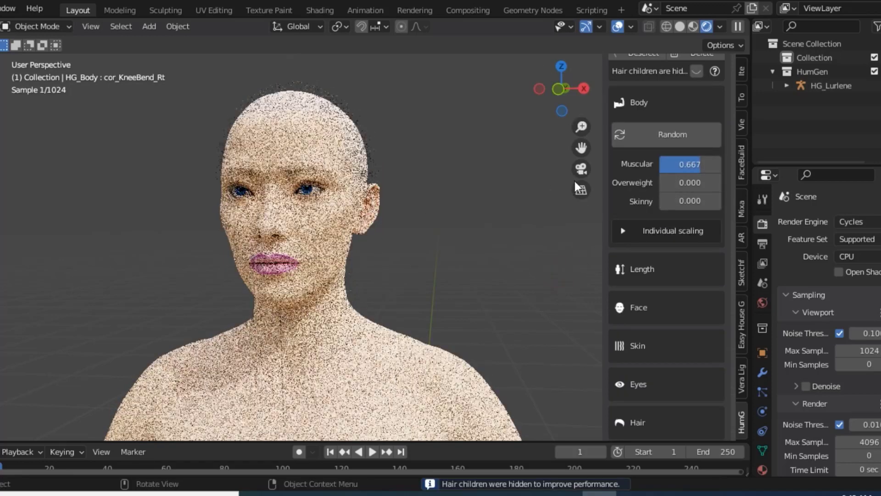
{"action": "left_click_drag", "start_coordinate": [581, 148], "coordinate": [582, 0]}
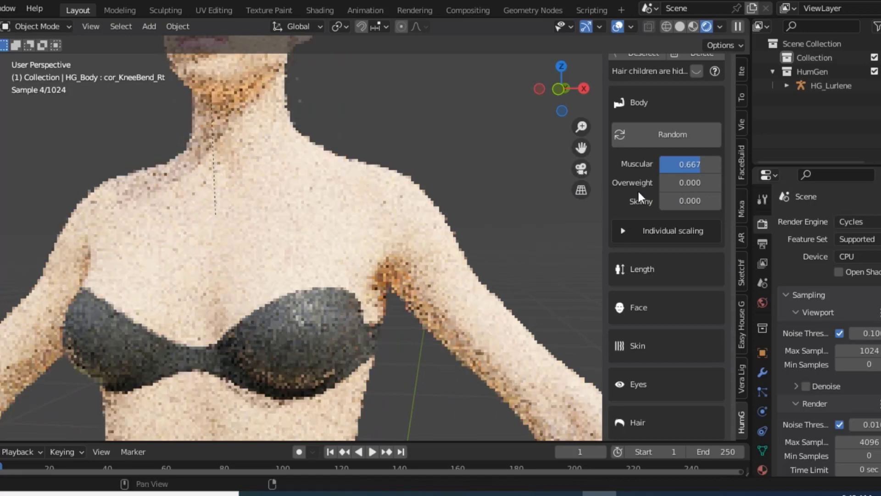
{"action": "left_click_drag", "start_coordinate": [693, 182], "coordinate": [720, 182]}
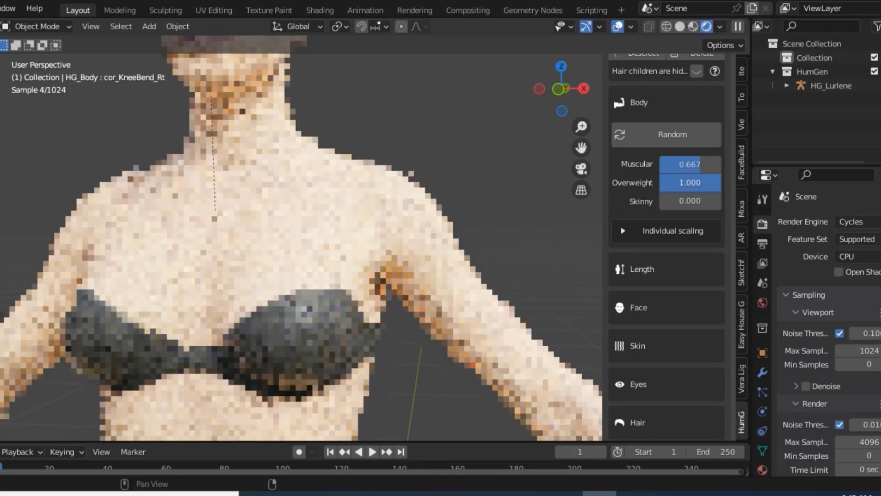
{"action": "scroll", "coordinate": [551, 239], "scroll_direction": "down", "scroll_amount": 2}
{"action": "scroll", "coordinate": [539, 223], "scroll_direction": "down", "scroll_amount": 2}
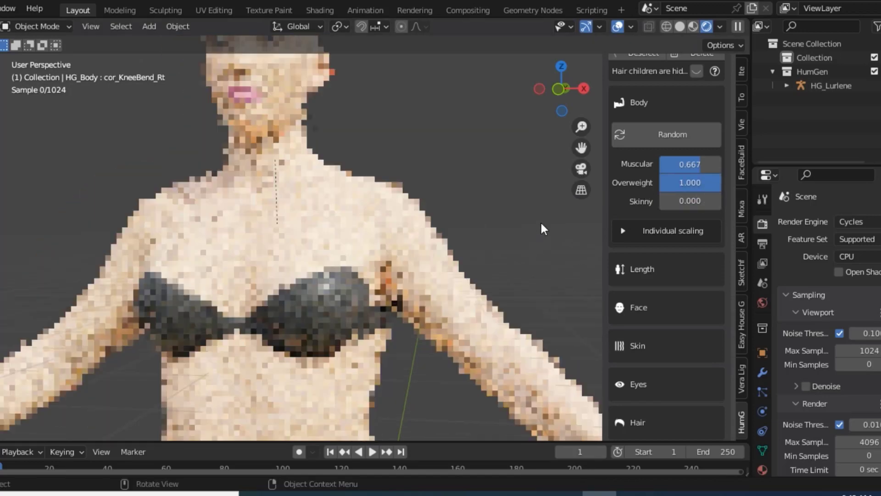
{"action": "scroll", "coordinate": [540, 222], "scroll_direction": "down", "scroll_amount": 2}
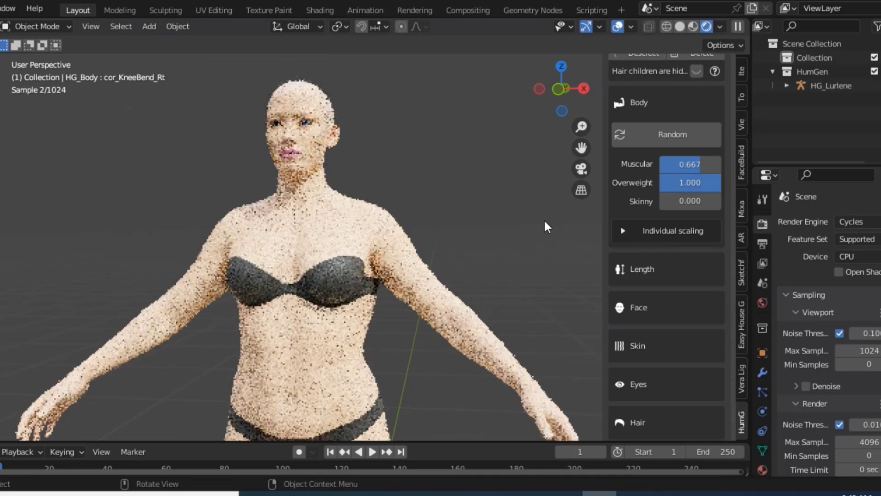
{"action": "left_click", "coordinate": [677, 210]}
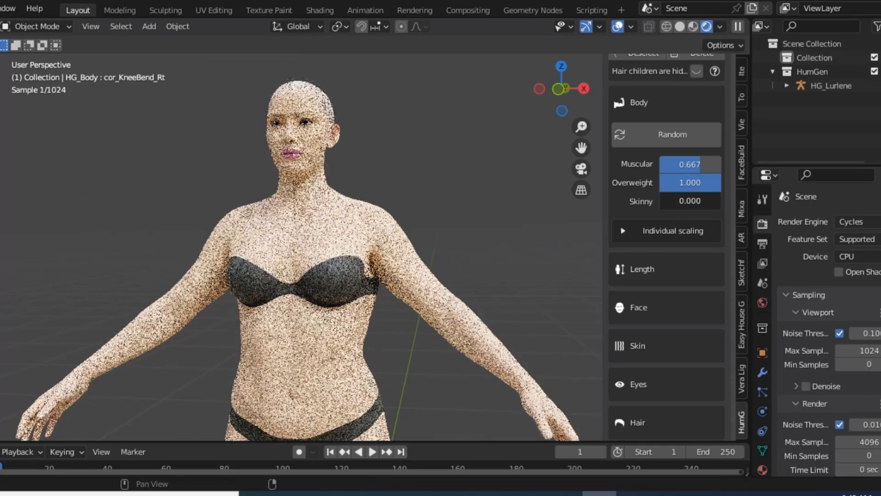
{"action": "left_click_drag", "start_coordinate": [677, 200], "coordinate": [721, 200]}
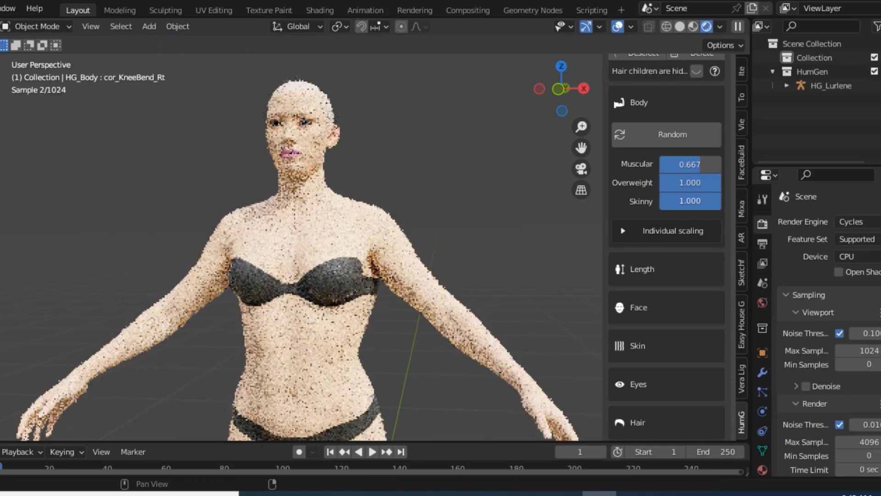
{"action": "left_click_drag", "start_coordinate": [720, 200], "coordinate": [671, 201]}
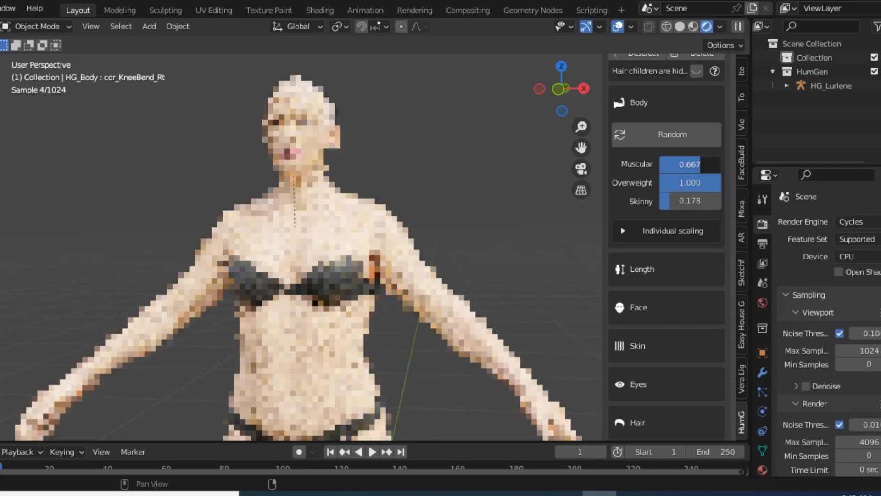
Set Muscular to 1.0 and bring Overweight back down to 0.
{"action": "left_click_drag", "start_coordinate": [701, 164], "coordinate": [721, 161]}
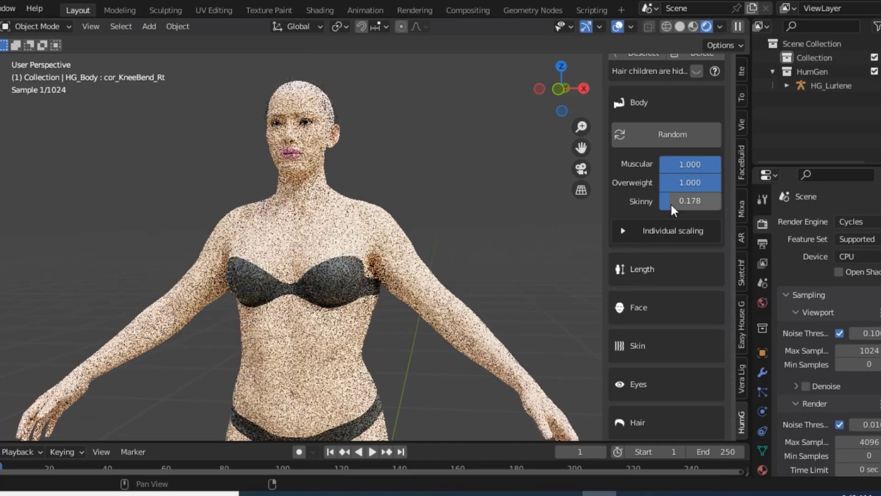
{"action": "left_click", "coordinate": [672, 204]}
{"action": "left_click", "coordinate": [698, 182]}
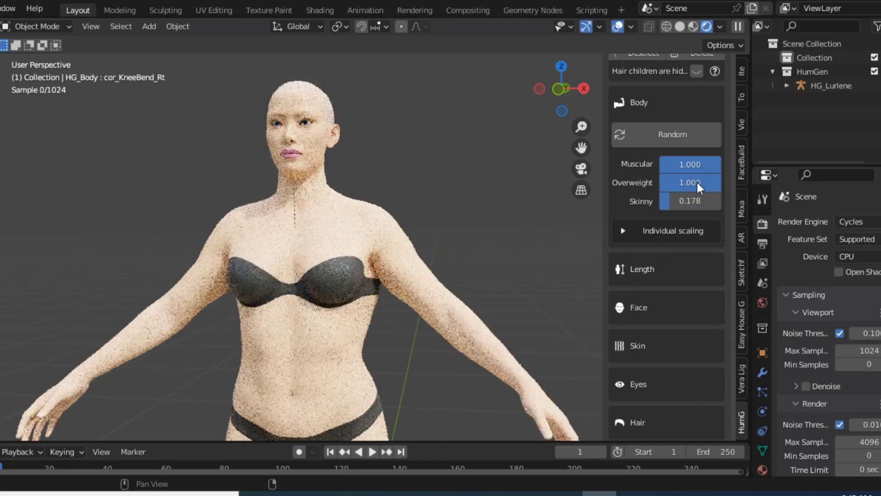
{"action": "type", "text": "1.0"}
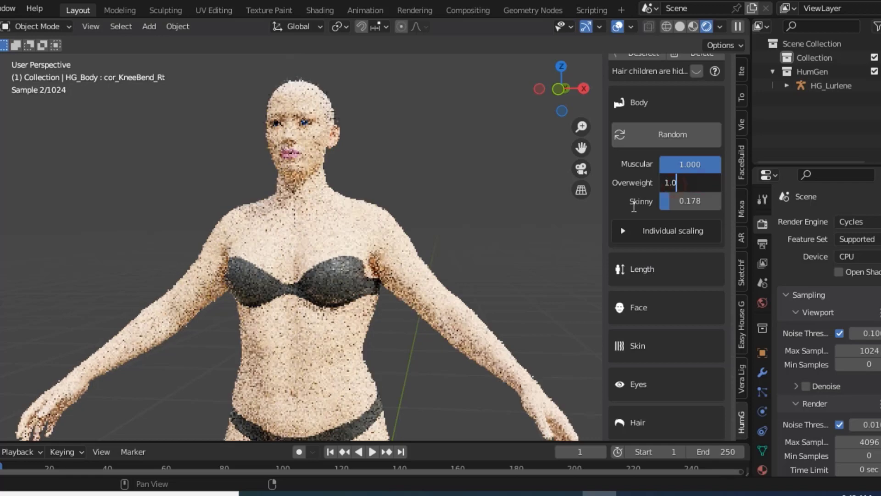
{"action": "key", "text": "Return"}
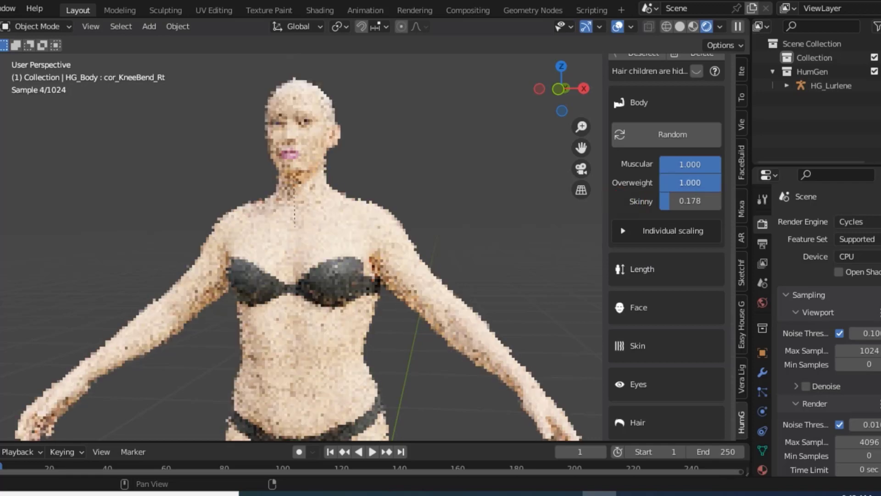
{"action": "left_click_drag", "start_coordinate": [698, 182], "coordinate": [641, 183]}
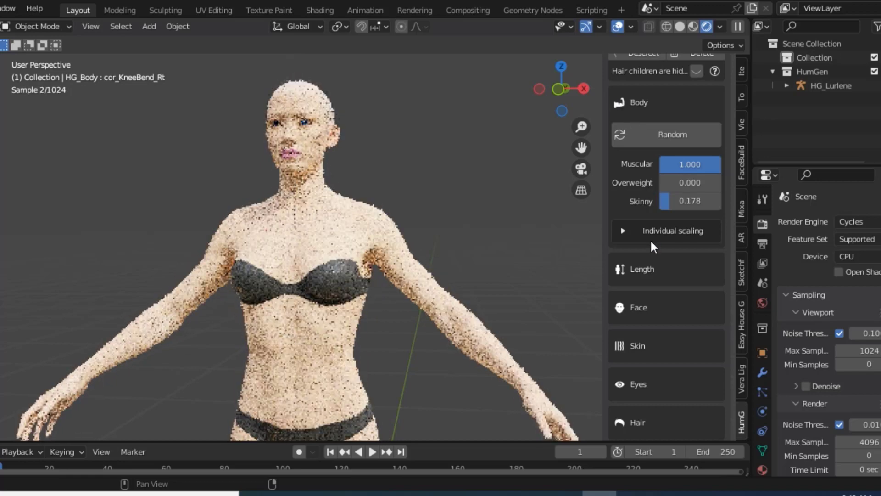
Under Individual scaling, set Breasts, Chest and Hips to 1.00.
{"action": "left_click", "coordinate": [624, 231]}
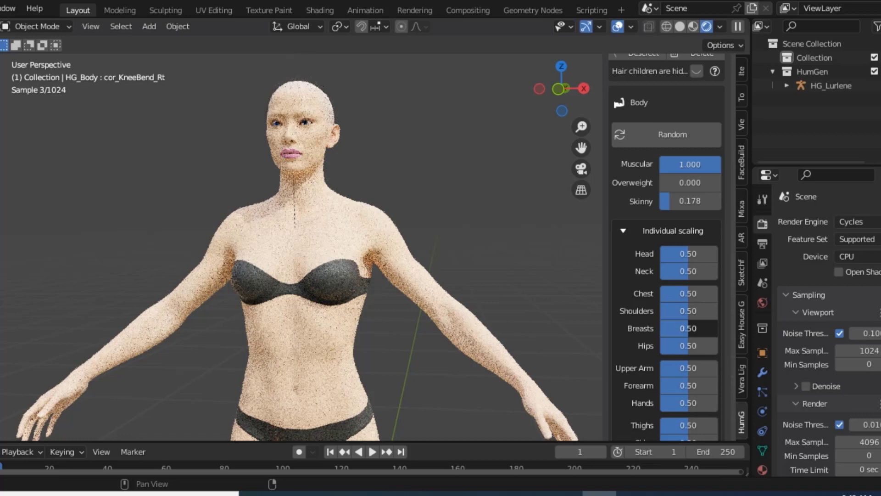
{"action": "left_click_drag", "start_coordinate": [689, 328], "coordinate": [714, 328]}
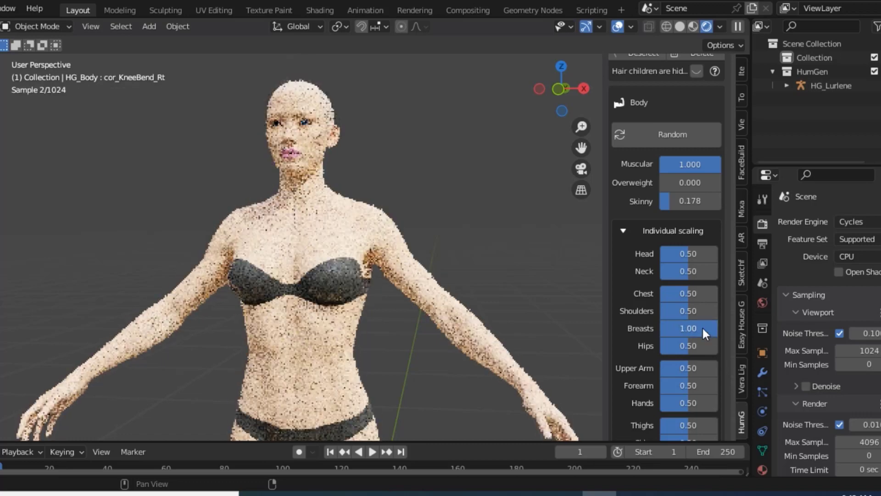
{"action": "left_click_drag", "start_coordinate": [690, 294], "coordinate": [715, 293]}
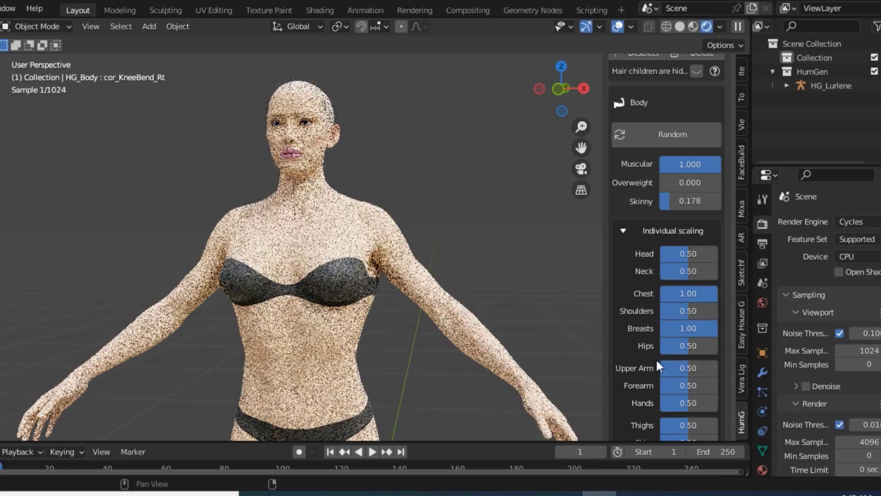
{"action": "left_click_drag", "start_coordinate": [684, 350], "coordinate": [704, 346]}
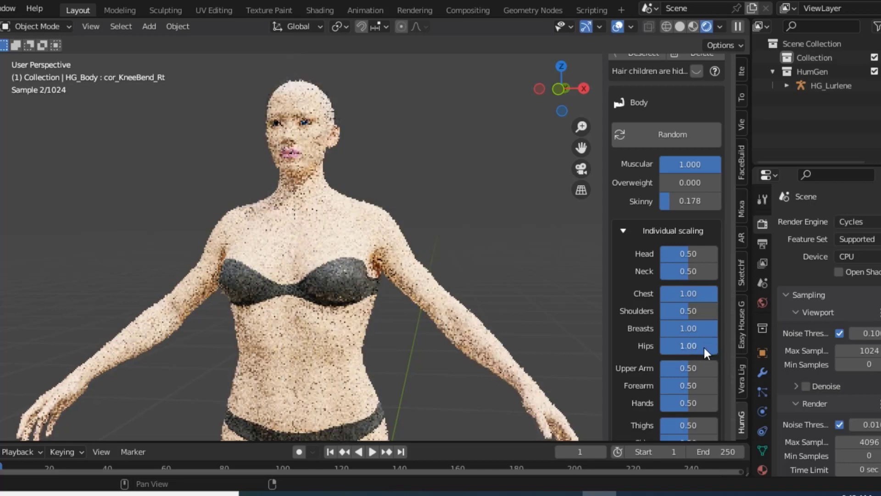
{"action": "scroll", "coordinate": [688, 316], "scroll_direction": "down", "scroll_amount": 1}
{"action": "scroll", "coordinate": [687, 316], "scroll_direction": "down", "scroll_amount": 1}
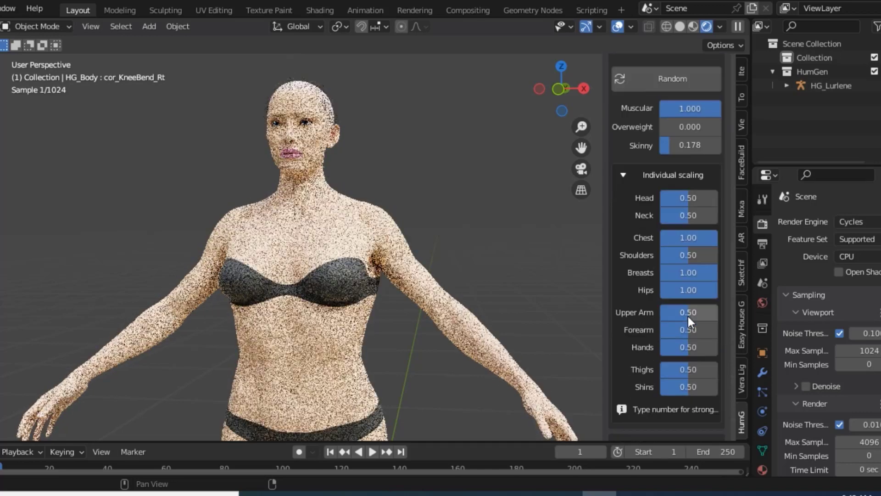
{"action": "scroll", "coordinate": [687, 321], "scroll_direction": "down", "scroll_amount": 1}
{"action": "scroll", "coordinate": [642, 276], "scroll_direction": "down", "scroll_amount": 2}
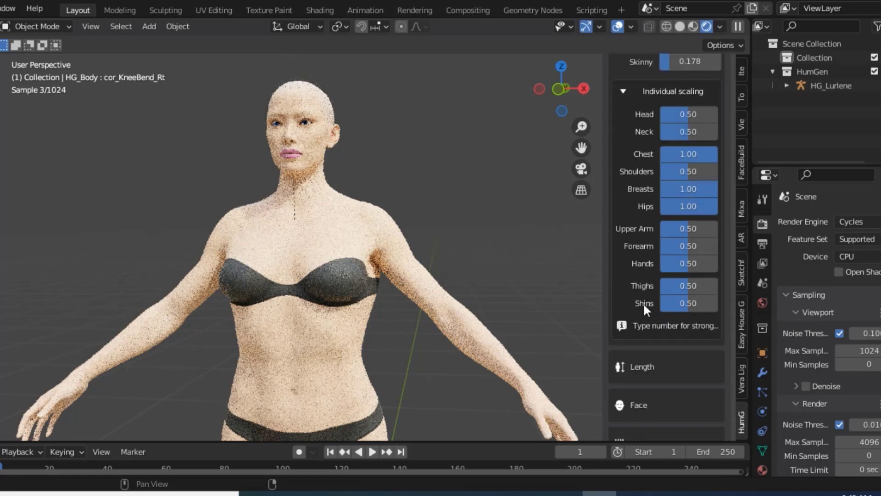
{"action": "scroll", "coordinate": [644, 306], "scroll_direction": "down", "scroll_amount": 3}
{"action": "scroll", "coordinate": [643, 308], "scroll_direction": "down", "scroll_amount": 1}
{"action": "scroll", "coordinate": [642, 309], "scroll_direction": "down", "scroll_amount": 2}
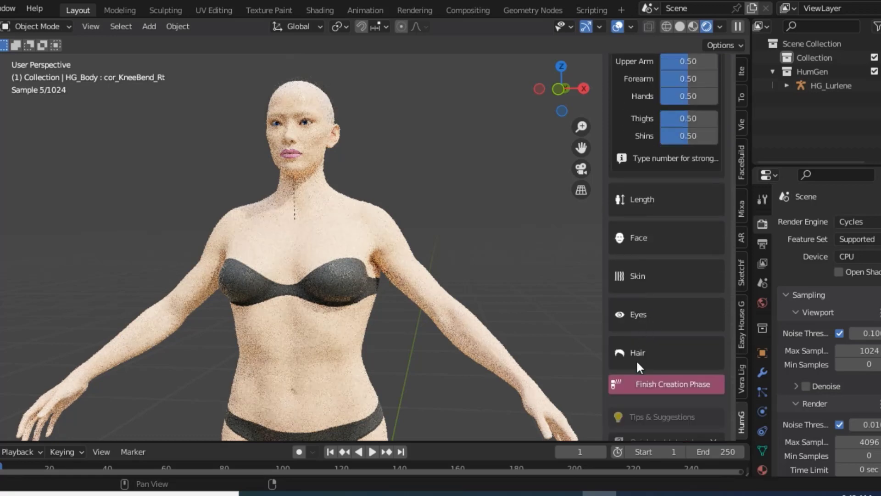
{"action": "scroll", "coordinate": [636, 359], "scroll_direction": "down", "scroll_amount": 2}
{"action": "scroll", "coordinate": [640, 289], "scroll_direction": "up", "scroll_amount": 6}
{"action": "scroll", "coordinate": [669, 163], "scroll_direction": "up", "scroll_amount": 8}
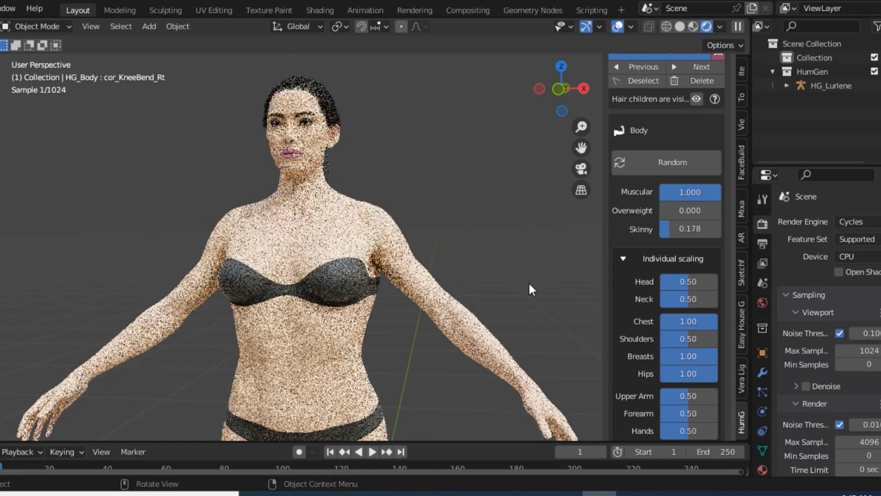
Zoom out and orbit around the reshaped figure, viewing it from behind and then the front.
{"action": "scroll", "coordinate": [529, 285], "scroll_direction": "down", "scroll_amount": 2}
{"action": "scroll", "coordinate": [529, 284], "scroll_direction": "down", "scroll_amount": 1}
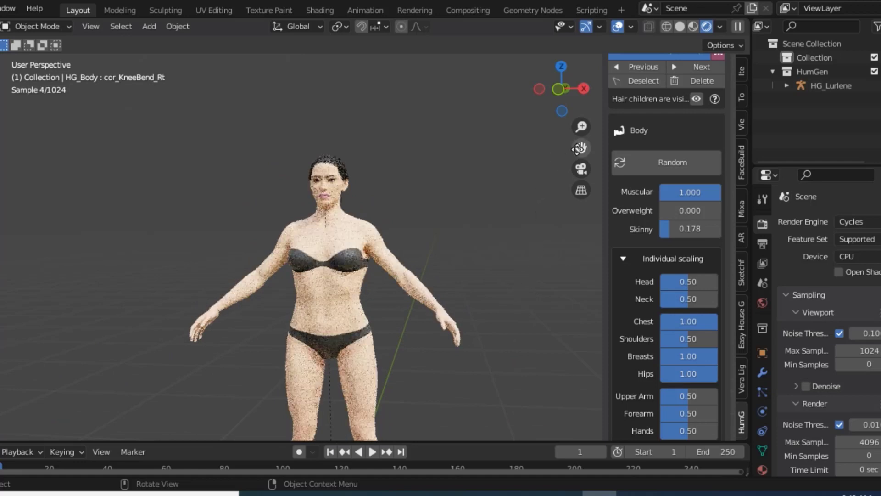
{"action": "left_click_drag", "start_coordinate": [580, 148], "coordinate": [572, 180]}
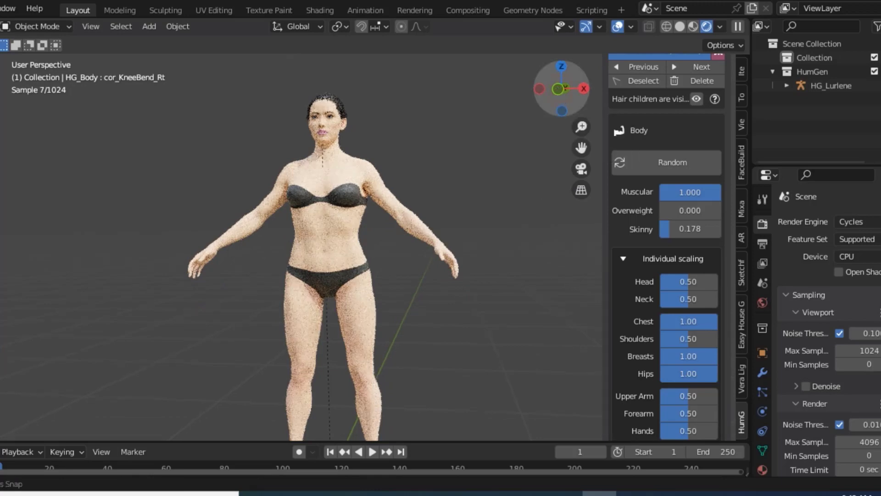
{"action": "left_click_drag", "start_coordinate": [558, 89], "coordinate": [592, 91]}
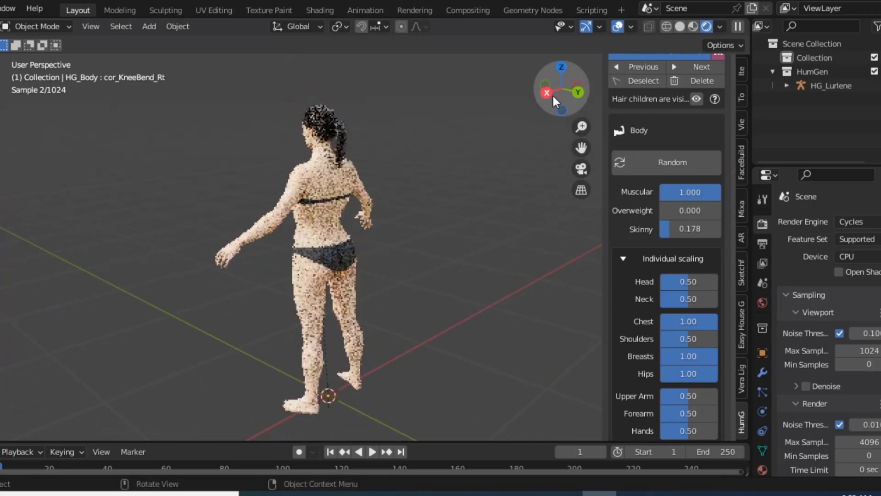
{"action": "scroll", "coordinate": [295, 286], "scroll_direction": "up", "scroll_amount": 2}
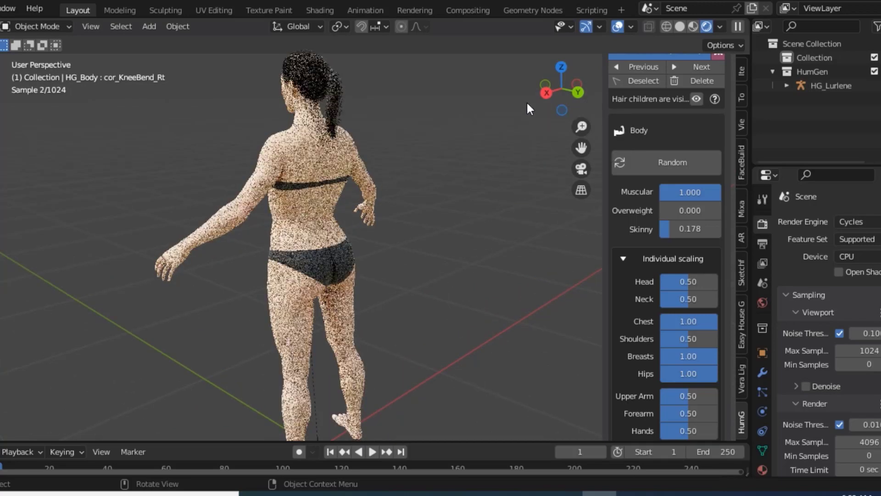
{"action": "mouse_move", "coordinate": [545, 92]}
{"action": "left_mouse_down"}
{"action": "mouse_move", "coordinate": [569, 92]}
{"action": "mouse_move", "coordinate": [553, 119]}
{"action": "mouse_move", "coordinate": [545, 94]}
{"action": "left_mouse_up"}
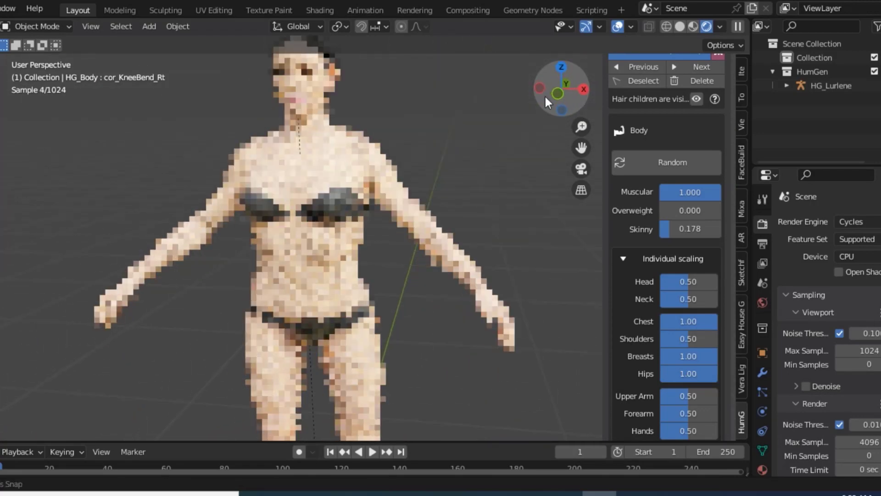
{"action": "scroll", "coordinate": [550, 228], "scroll_direction": "down", "scroll_amount": 1}
{"action": "scroll", "coordinate": [548, 227], "scroll_direction": "down", "scroll_amount": 1}
{"action": "scroll", "coordinate": [670, 343], "scroll_direction": "down", "scroll_amount": 2}
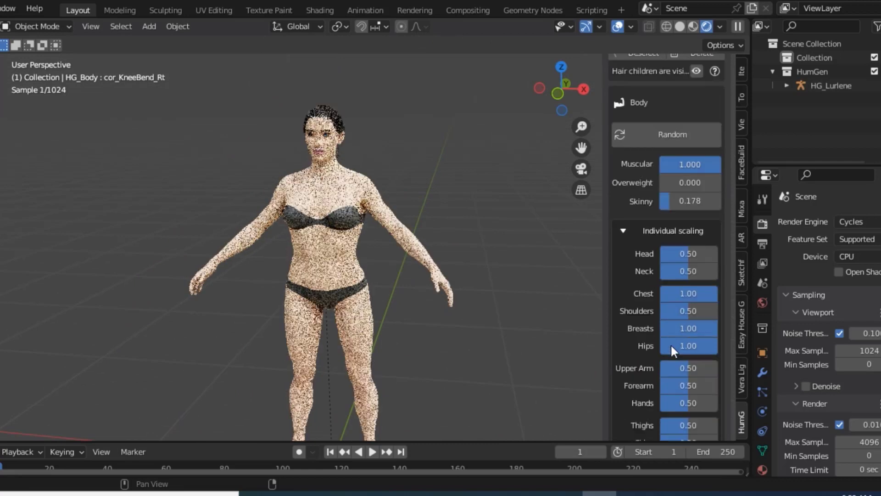
{"action": "scroll", "coordinate": [671, 343], "scroll_direction": "down", "scroll_amount": 2}
{"action": "scroll", "coordinate": [684, 372], "scroll_direction": "down", "scroll_amount": 4}
{"action": "scroll", "coordinate": [671, 403], "scroll_direction": "down", "scroll_amount": 5}
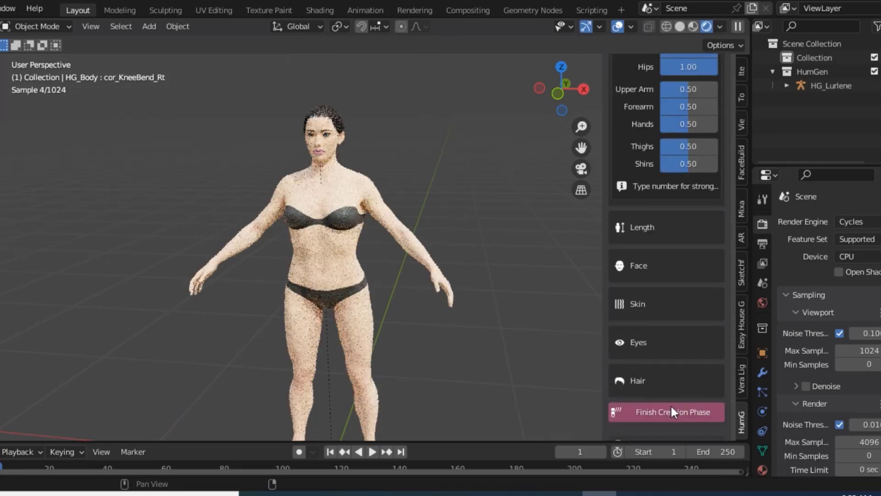
Finish the HumGen creation phase and confirm it in the 'OK?' popup.
{"action": "left_click", "coordinate": [671, 409]}
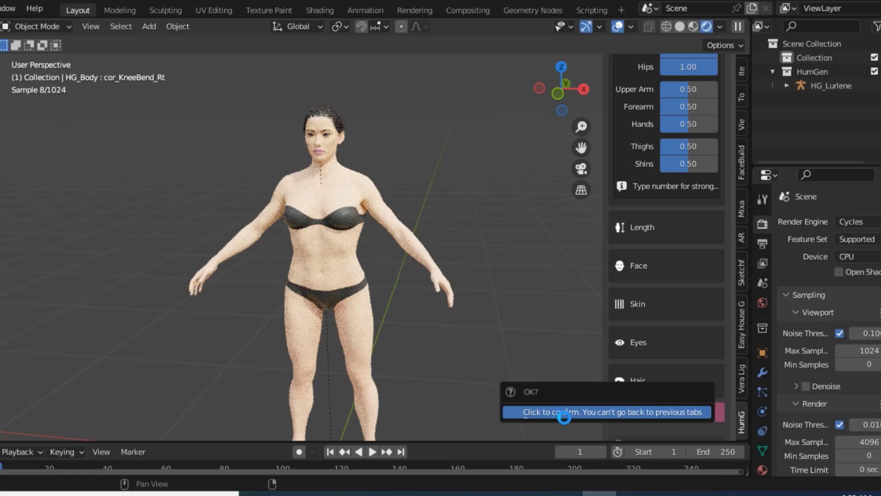
{"action": "left_click", "coordinate": [565, 493]}
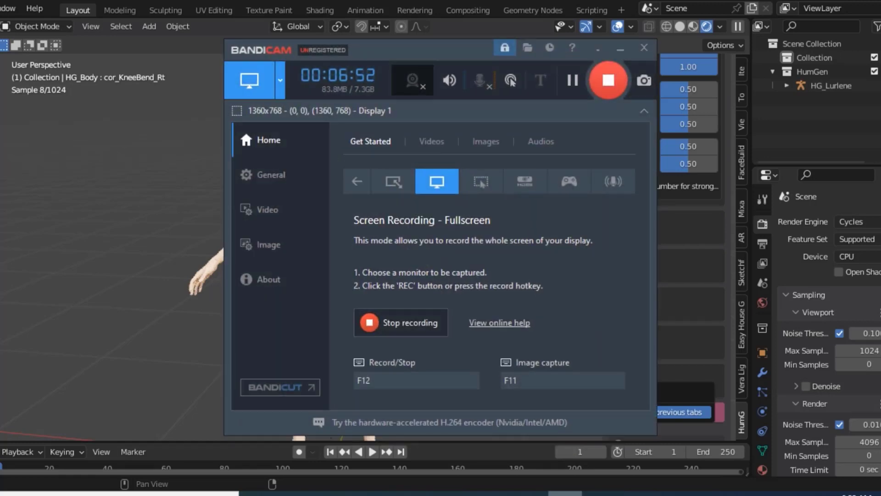
{"action": "left_click", "coordinate": [620, 48]}
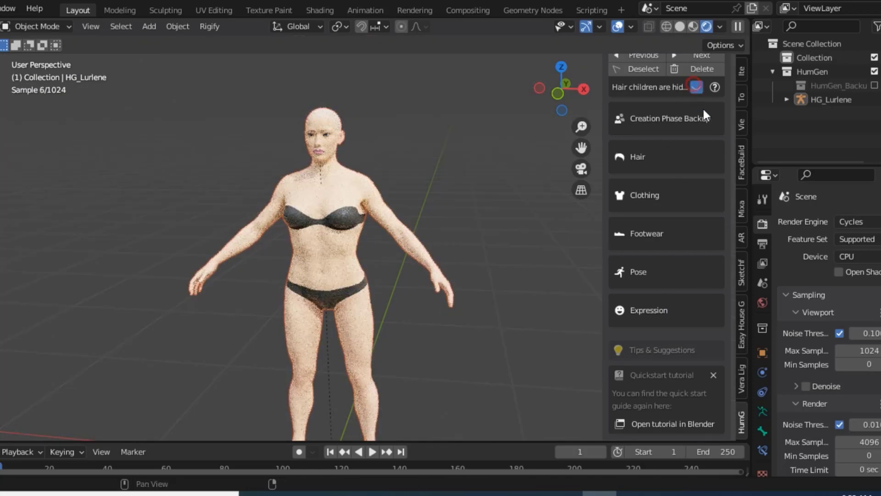
Open the Clothing outfit gallery offering Relaxed Weekday, CEO, Kimono and Pirate.
{"action": "left_click", "coordinate": [649, 128]}
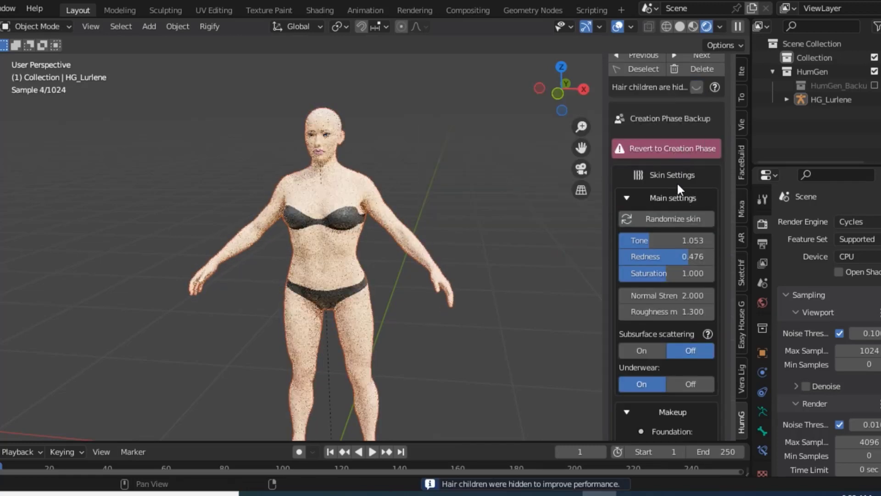
{"action": "scroll", "coordinate": [684, 216], "scroll_direction": "down", "scroll_amount": 5}
{"action": "scroll", "coordinate": [691, 262], "scroll_direction": "down", "scroll_amount": 6}
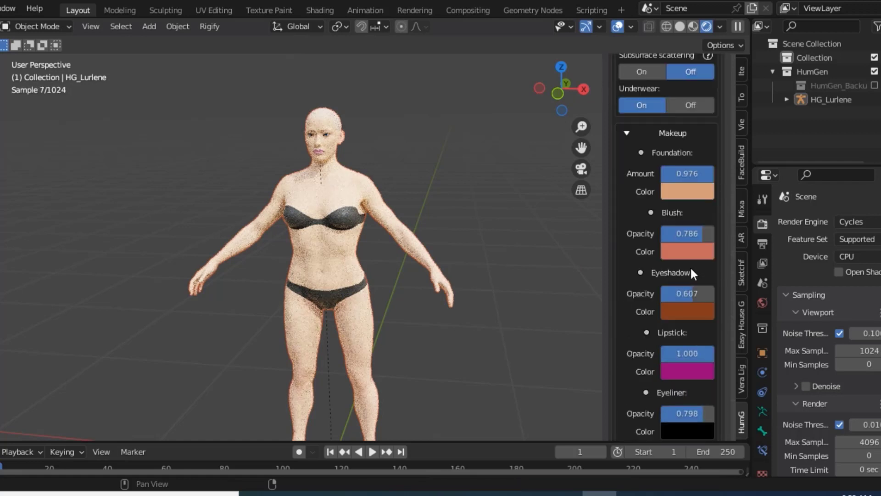
{"action": "scroll", "coordinate": [690, 266], "scroll_direction": "down", "scroll_amount": 6}
{"action": "scroll", "coordinate": [684, 268], "scroll_direction": "down", "scroll_amount": 6}
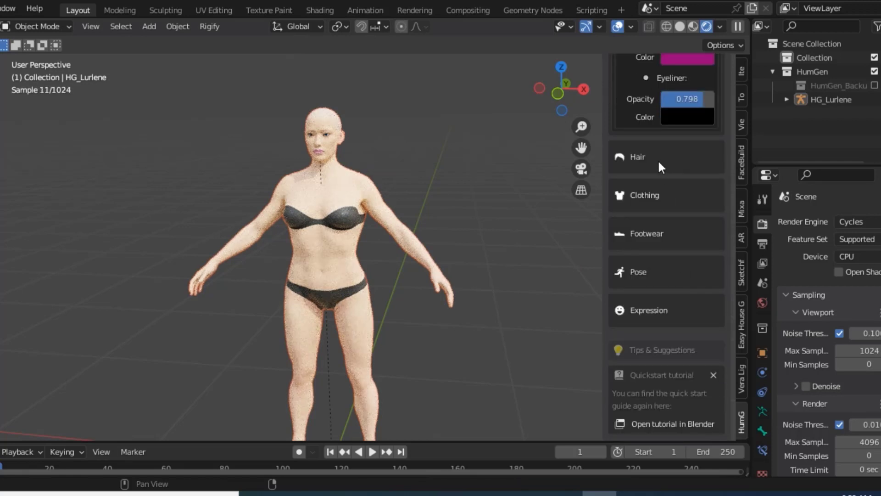
{"action": "left_click", "coordinate": [659, 196]}
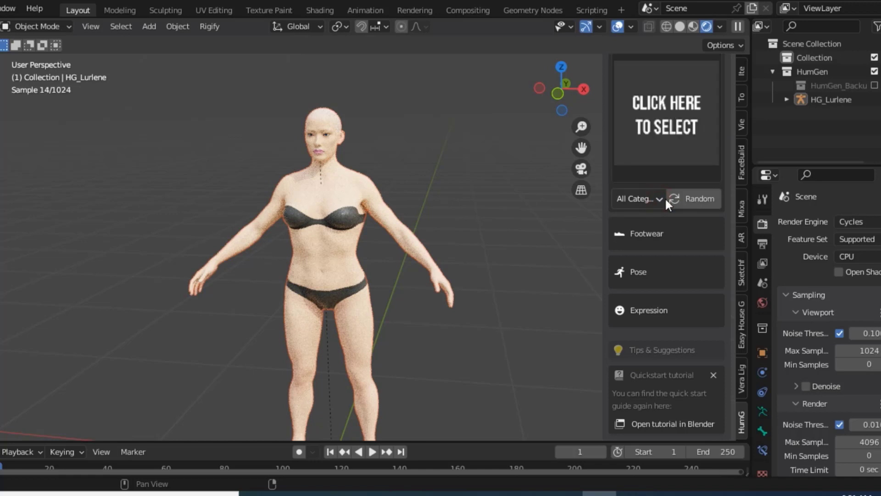
{"action": "left_click", "coordinate": [673, 144]}
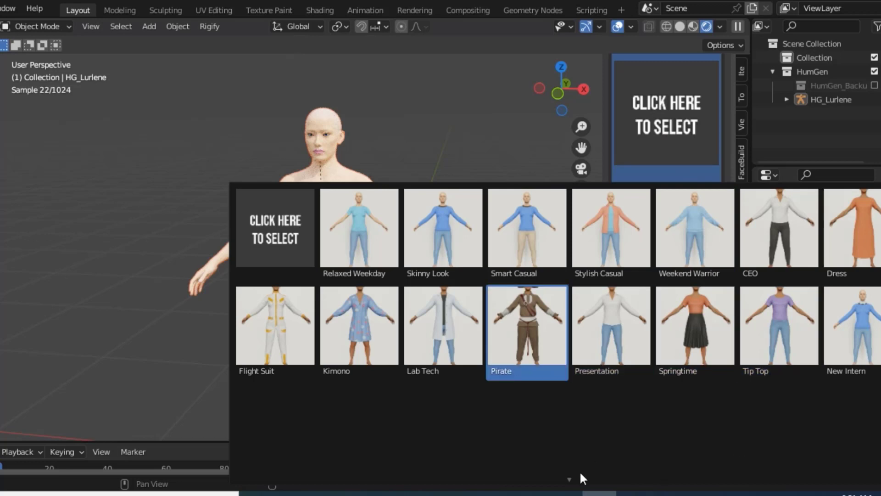
Pick the Springtime outfit (orange top, dark skirt), then open the Footwear gallery.
{"action": "scroll", "coordinate": [580, 470], "scroll_direction": "down", "scroll_amount": 3}
{"action": "scroll", "coordinate": [574, 474], "scroll_direction": "down", "scroll_amount": 3}
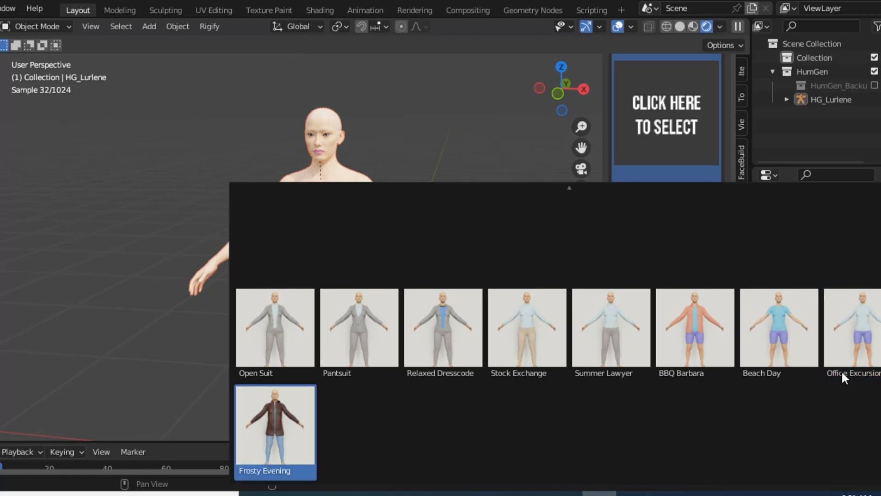
{"action": "scroll", "coordinate": [826, 365], "scroll_direction": "up", "scroll_amount": 3}
{"action": "scroll", "coordinate": [670, 431], "scroll_direction": "up", "scroll_amount": 5}
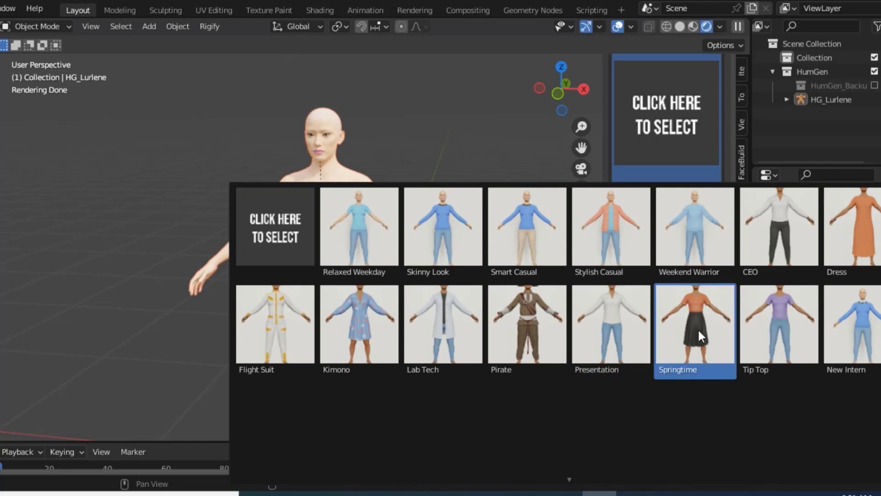
{"action": "left_click", "coordinate": [677, 337]}
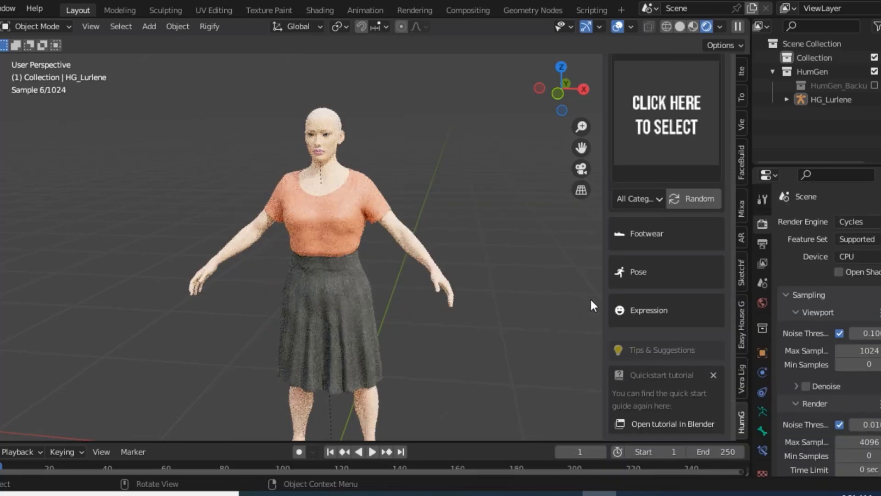
{"action": "left_click", "coordinate": [653, 235]}
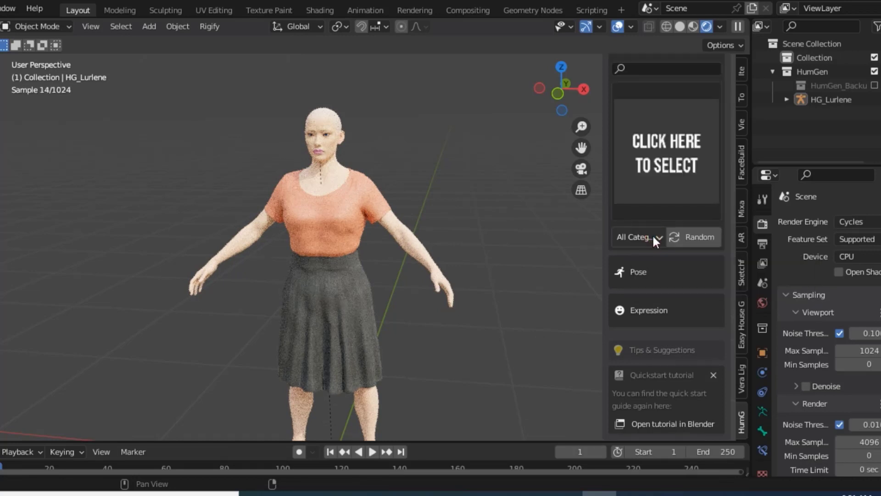
{"action": "left_click", "coordinate": [667, 188]}
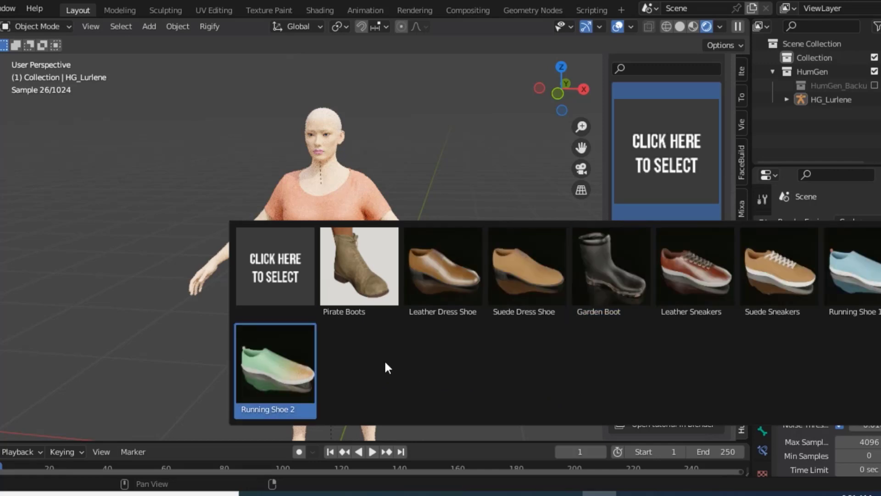
Dress the character in tan Suede Sneakers, zoom in on her feet, and expand the Pose section.
{"action": "left_click", "coordinate": [799, 297]}
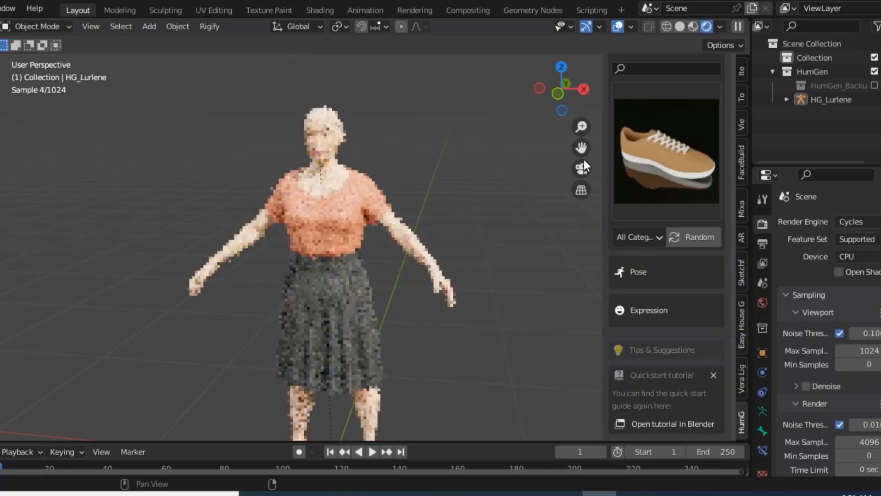
{"action": "left_click", "coordinate": [581, 148]}
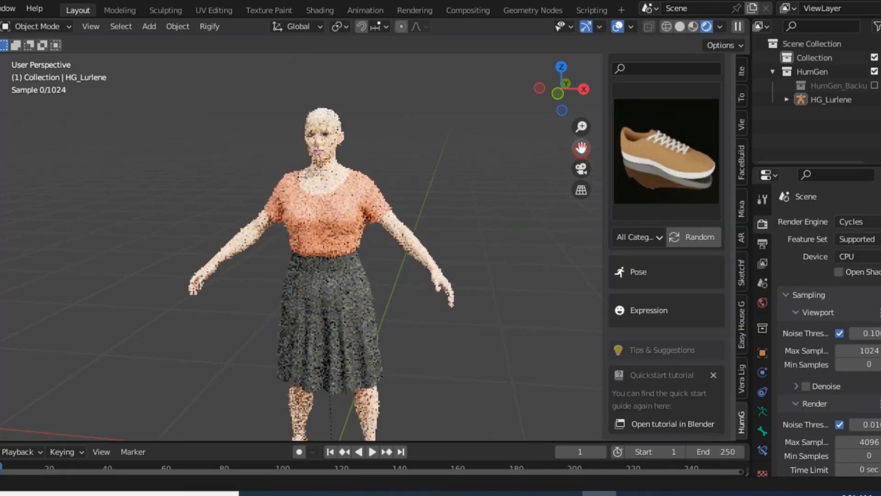
{"action": "left_click_drag", "start_coordinate": [581, 148], "coordinate": [581, 128]}
{"action": "scroll", "coordinate": [469, 335], "scroll_direction": "up", "scroll_amount": 2}
{"action": "scroll", "coordinate": [456, 317], "scroll_direction": "up", "scroll_amount": 2}
{"action": "scroll", "coordinate": [461, 326], "scroll_direction": "up", "scroll_amount": 2}
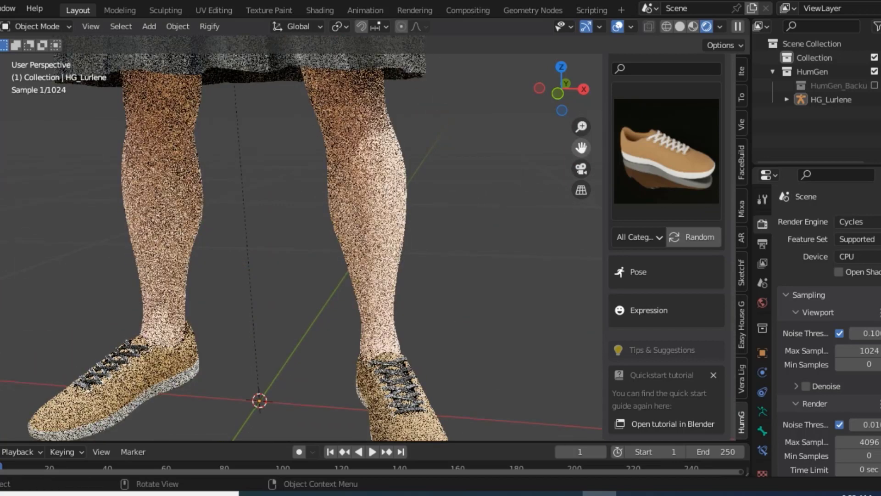
{"action": "middle_click_drag", "start_coordinate": [539, 368], "coordinate": [539, 275], "text": "shift"}
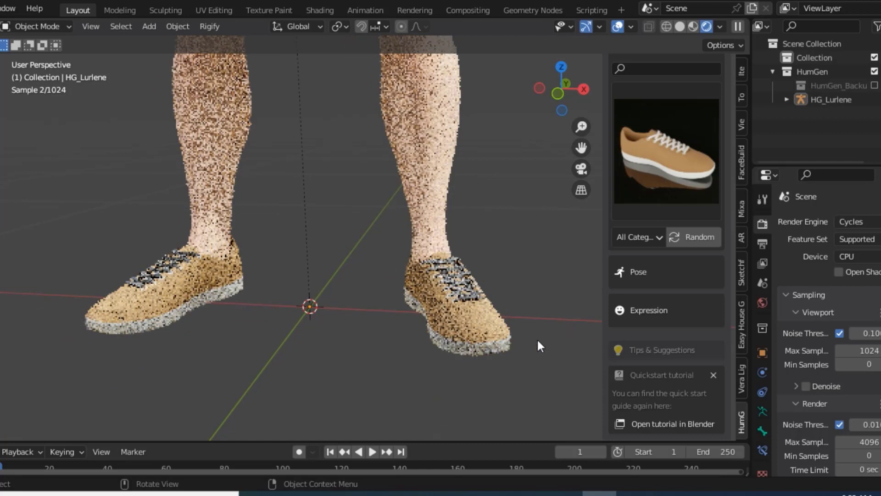
{"action": "left_click", "coordinate": [636, 272]}
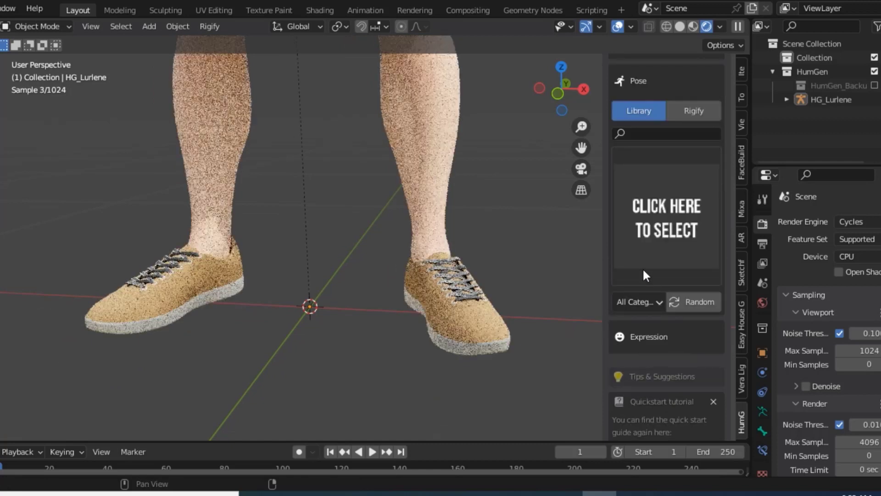
Skip the pose gallery and apply the Cheeck Suck expression from the 1-Click thumbnails, then pan up toward her body.
{"action": "left_click", "coordinate": [649, 247]}
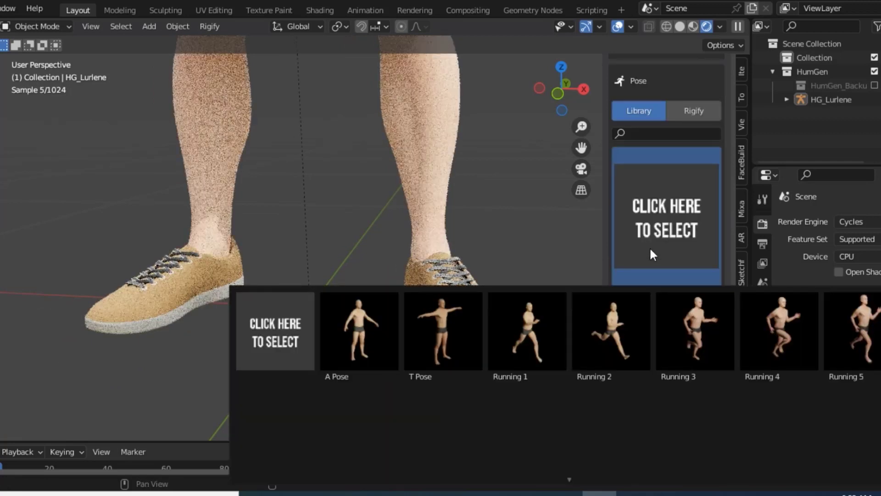
{"action": "left_click", "coordinate": [648, 246]}
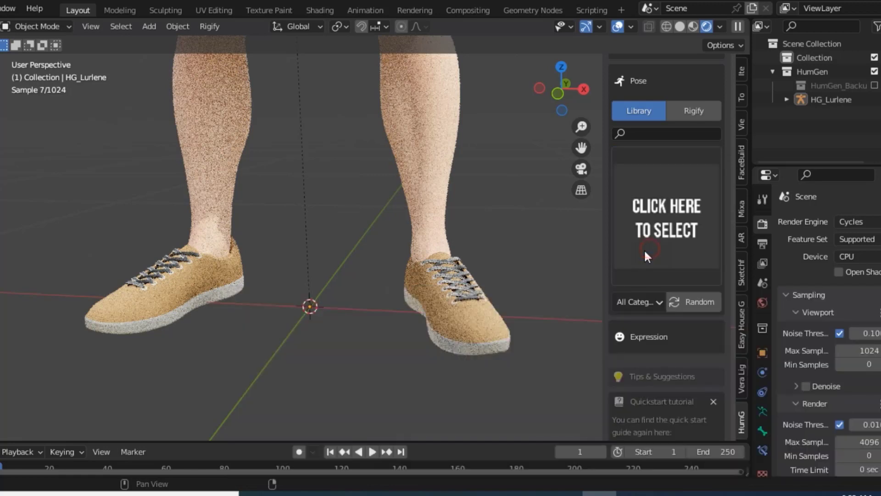
{"action": "left_click", "coordinate": [620, 342]}
{"action": "left_click", "coordinate": [649, 279]}
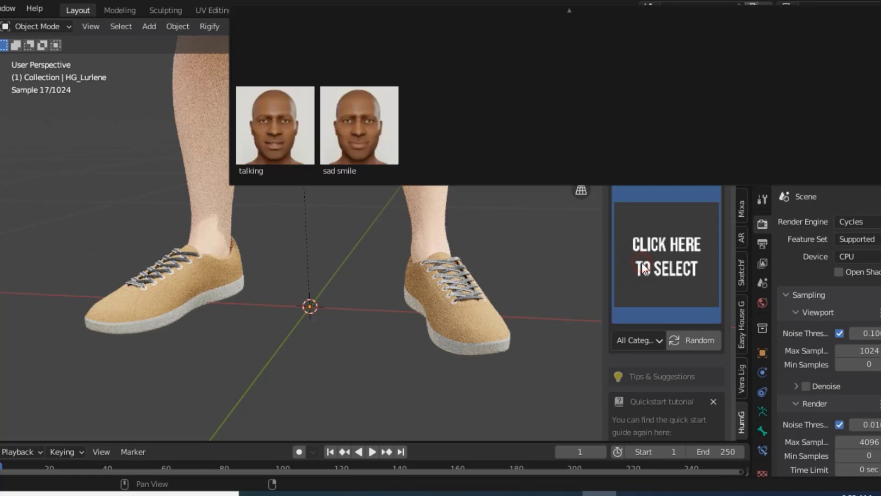
{"action": "scroll", "coordinate": [465, 230], "scroll_direction": "up", "scroll_amount": 5}
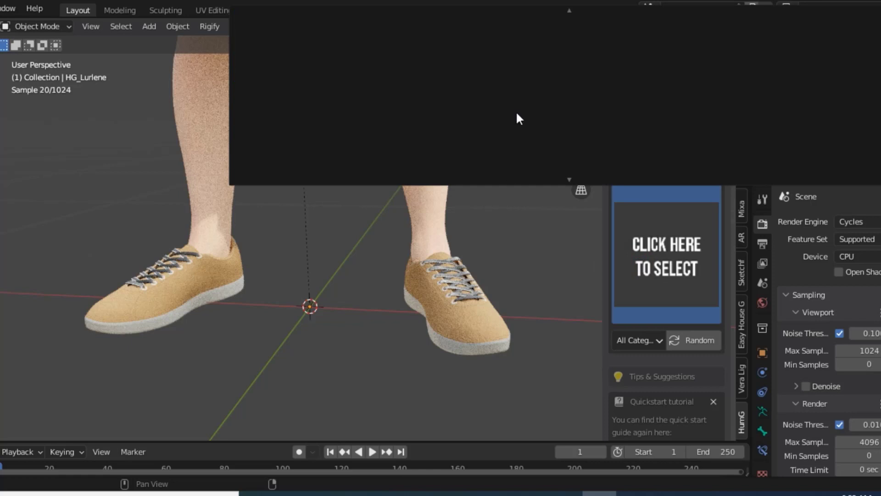
{"action": "scroll", "coordinate": [509, 110], "scroll_direction": "up", "scroll_amount": 5}
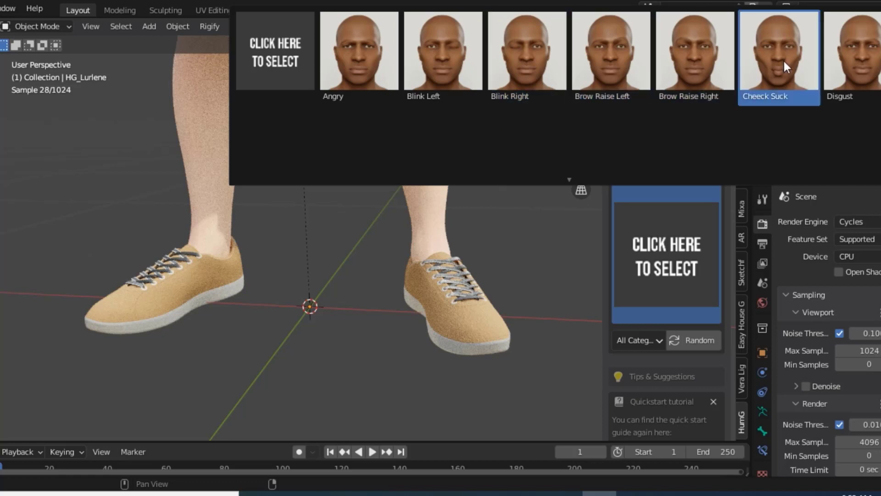
{"action": "left_click", "coordinate": [557, 250]}
{"action": "mouse_move", "coordinate": [581, 147]}
{"action": "left_mouse_down"}
{"action": "mouse_move", "coordinate": [581, 284]}
{"action": "mouse_move", "coordinate": [564, 322]}
{"action": "left_mouse_up"}
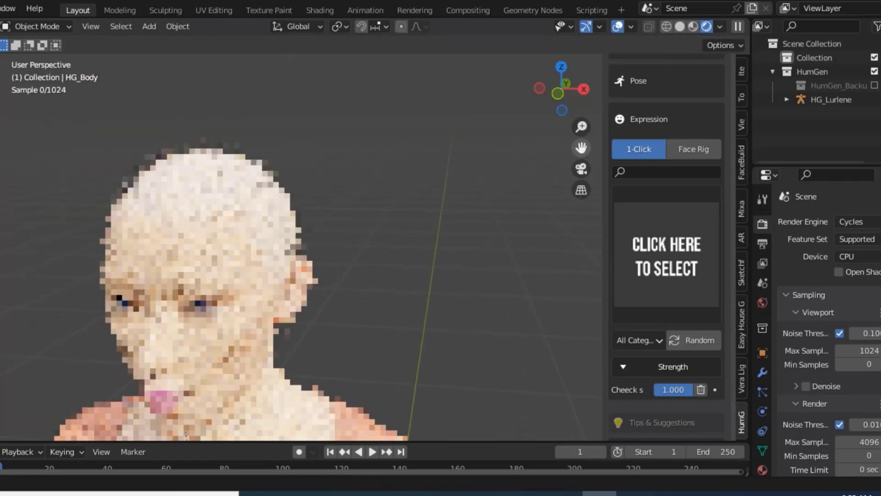
Pan, orbit and zoom the viewport to a close view of the character's face.
{"action": "left_click_drag", "start_coordinate": [564, 321], "coordinate": [592, 193]}
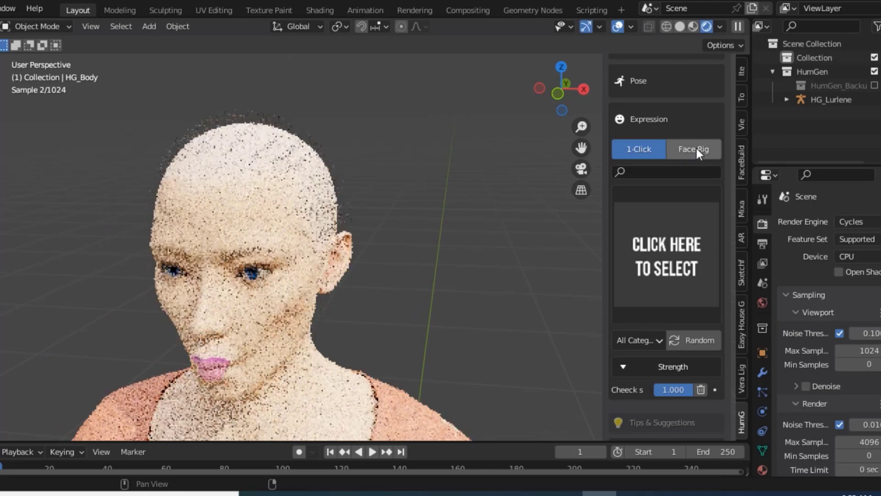
{"action": "scroll", "coordinate": [651, 98], "scroll_direction": "up", "scroll_amount": 6}
{"action": "scroll", "coordinate": [665, 130], "scroll_direction": "up", "scroll_amount": 3}
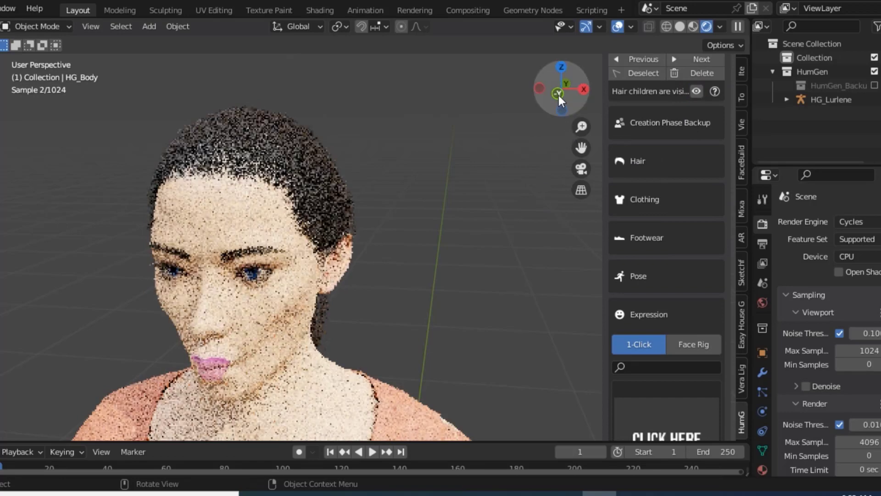
{"action": "mouse_move", "coordinate": [558, 95]}
{"action": "left_mouse_down"}
{"action": "mouse_move", "coordinate": [564, 80]}
{"action": "mouse_move", "coordinate": [518, 275]}
{"action": "left_mouse_up"}
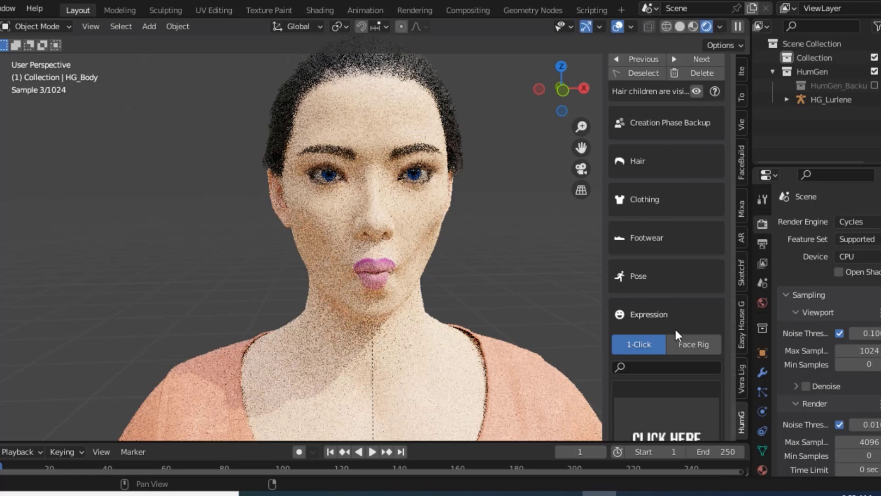
{"action": "scroll", "coordinate": [674, 327], "scroll_direction": "down", "scroll_amount": 2}
{"action": "scroll", "coordinate": [674, 327], "scroll_direction": "down", "scroll_amount": 5}
{"action": "scroll", "coordinate": [674, 327], "scroll_direction": "down", "scroll_amount": 4}
{"action": "scroll", "coordinate": [674, 327], "scroll_direction": "down", "scroll_amount": 5}
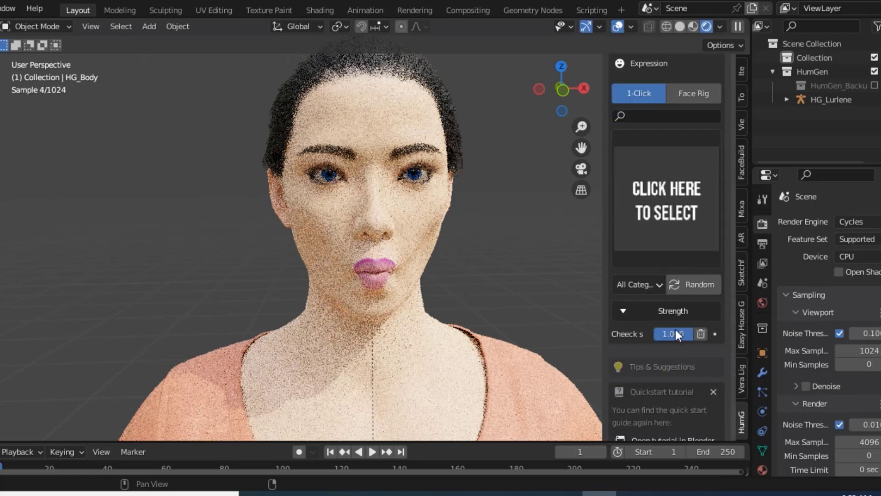
{"action": "scroll", "coordinate": [675, 326], "scroll_direction": "up", "scroll_amount": 3}
{"action": "scroll", "coordinate": [675, 326], "scroll_direction": "up", "scroll_amount": 2}
{"action": "scroll", "coordinate": [675, 327], "scroll_direction": "down", "scroll_amount": 2}
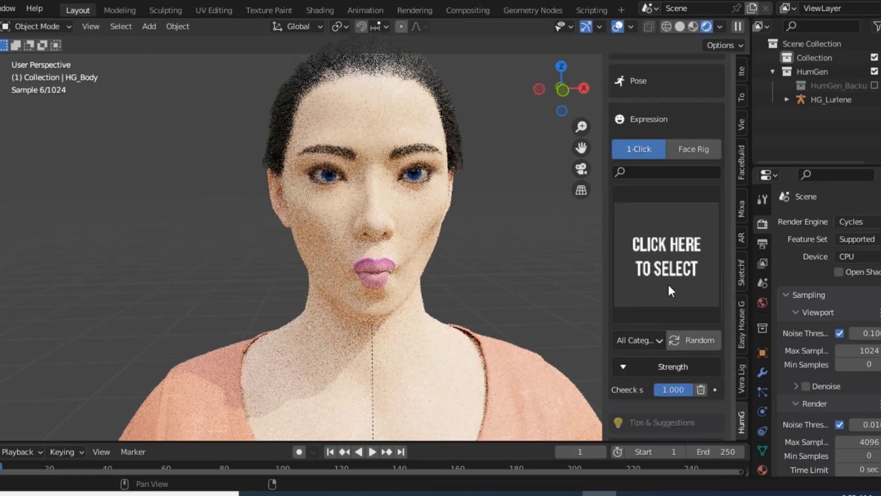
{"action": "scroll", "coordinate": [668, 285], "scroll_direction": "down", "scroll_amount": 2}
{"action": "scroll", "coordinate": [668, 288], "scroll_direction": "down", "scroll_amount": 2}
{"action": "scroll", "coordinate": [670, 312], "scroll_direction": "down", "scroll_amount": 1}
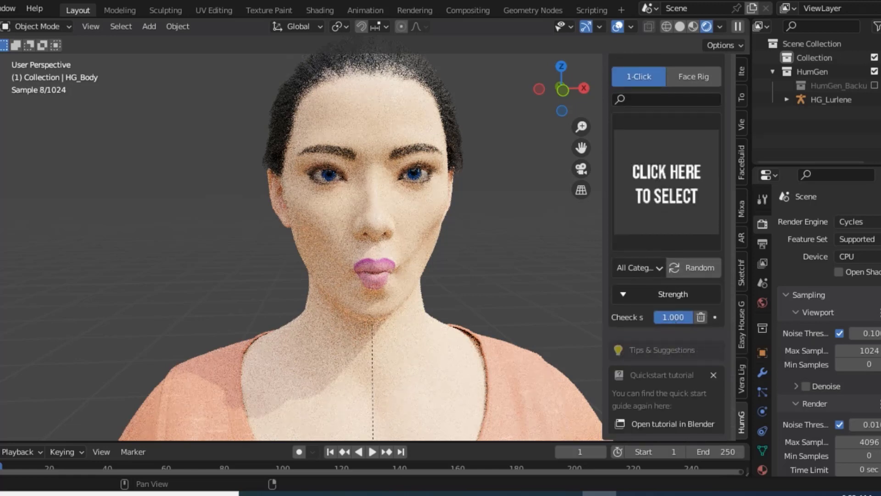
Set the Cheeck Suck expression strength to 0.5.
{"action": "left_click_drag", "start_coordinate": [675, 317], "coordinate": [678, 312]}
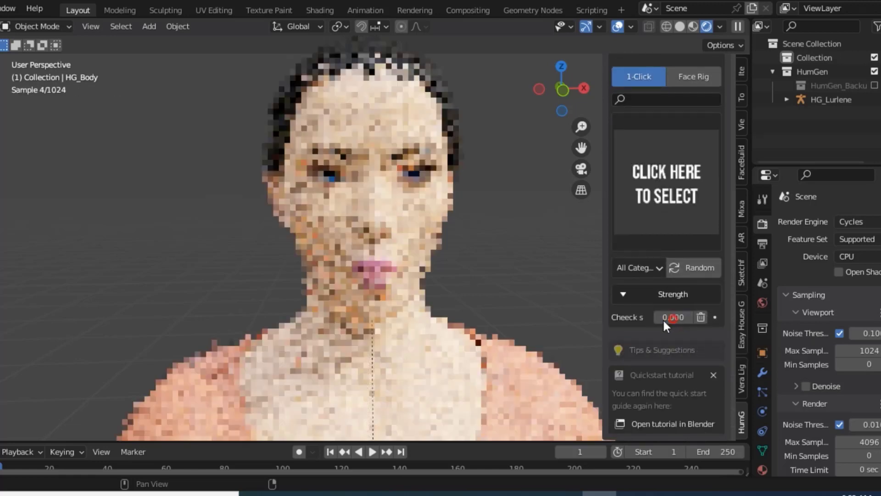
{"action": "left_click", "coordinate": [668, 317]}
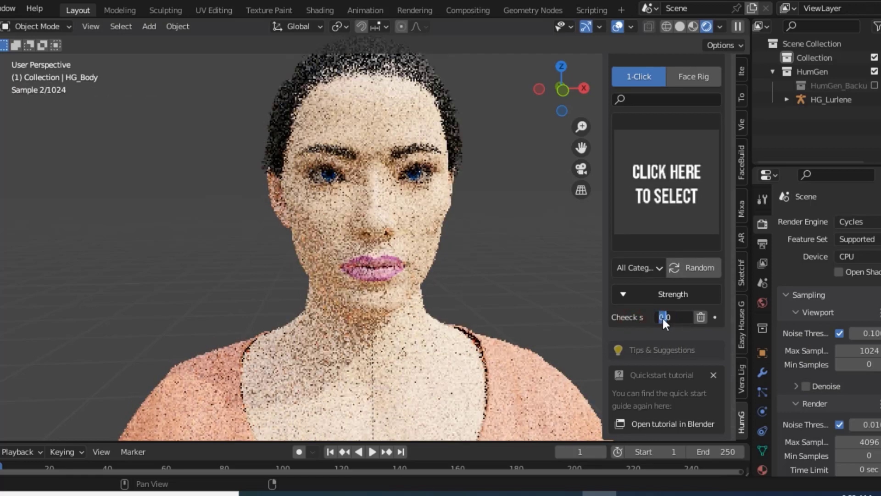
{"action": "left_click_drag", "start_coordinate": [668, 317], "coordinate": [681, 321]}
{"action": "left_click", "coordinate": [641, 314]}
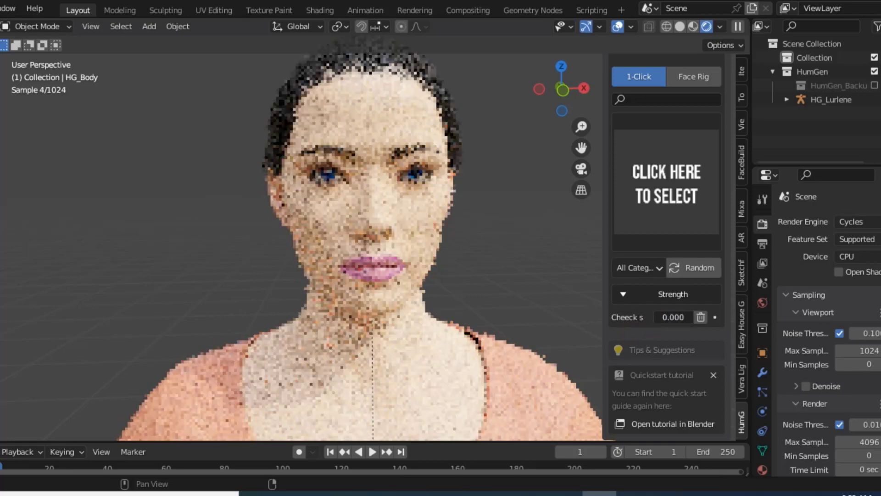
{"action": "left_click_drag", "start_coordinate": [667, 316], "coordinate": [688, 317]}
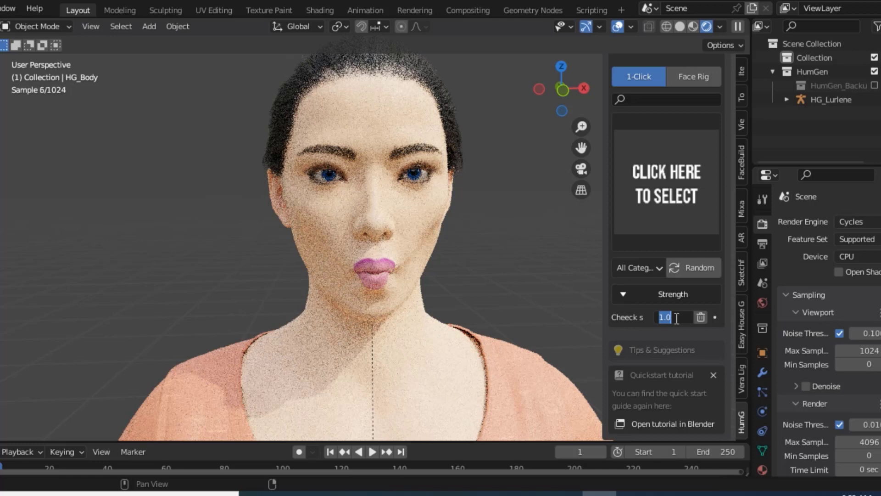
{"action": "type", "text": "0.5"}
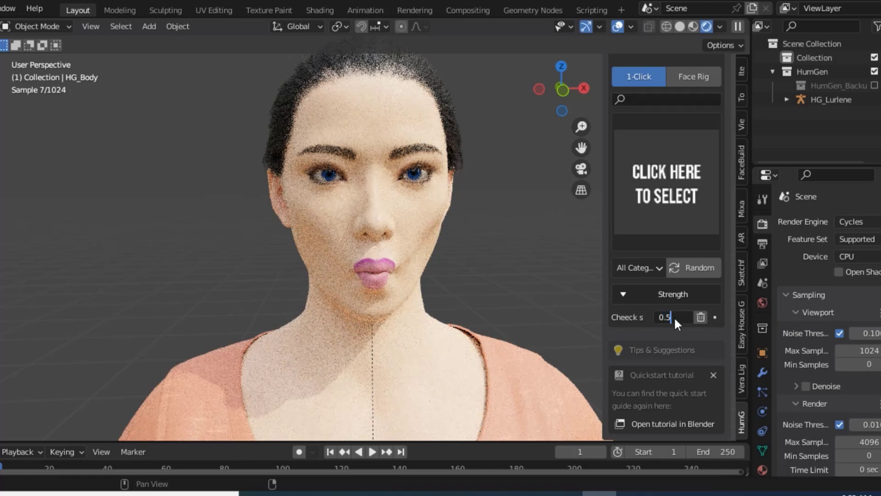
{"action": "key", "text": "Return"}
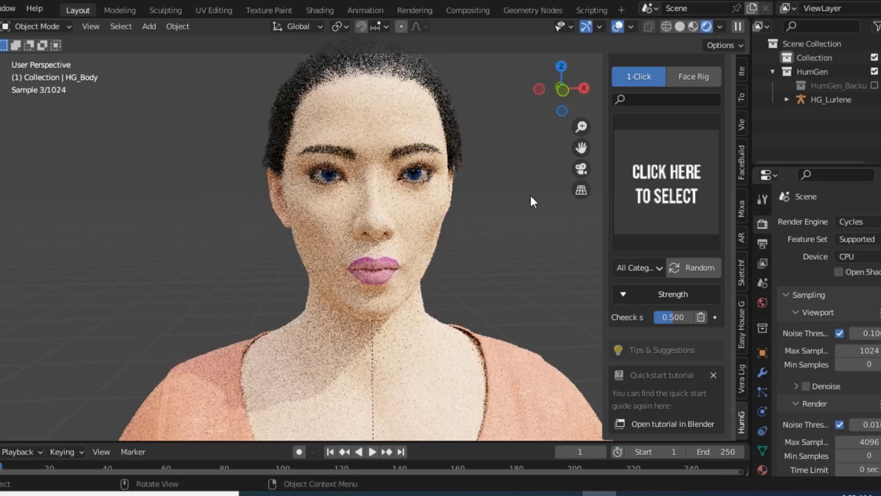
Turn off viewport overlays and show the city HDRI at about 0.4 world opacity with strength 2.0.
{"action": "left_click", "coordinate": [623, 23]}
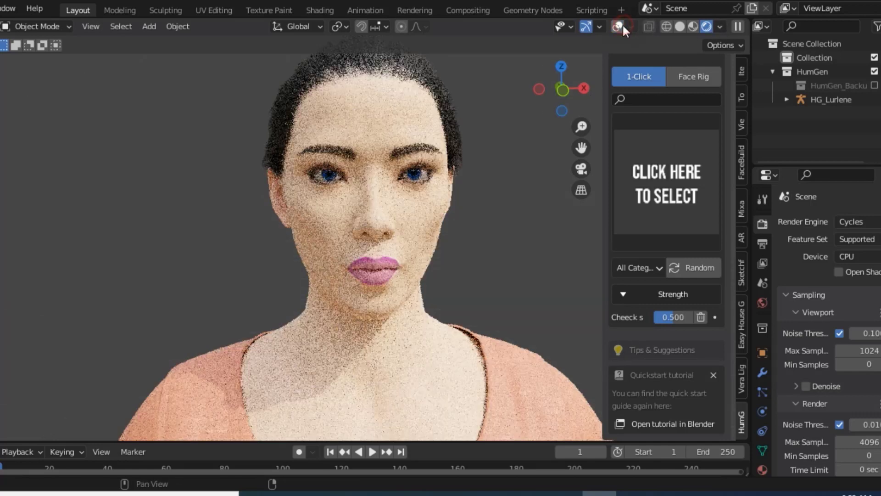
{"action": "left_click", "coordinate": [719, 27]}
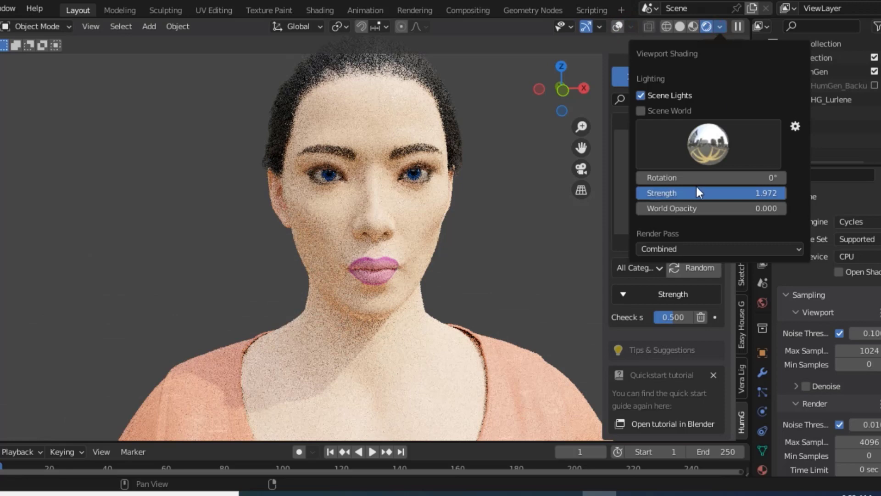
{"action": "mouse_move", "coordinate": [680, 208]}
{"action": "left_mouse_down"}
{"action": "mouse_move", "coordinate": [752, 210]}
{"action": "mouse_move", "coordinate": [769, 243]}
{"action": "left_mouse_up"}
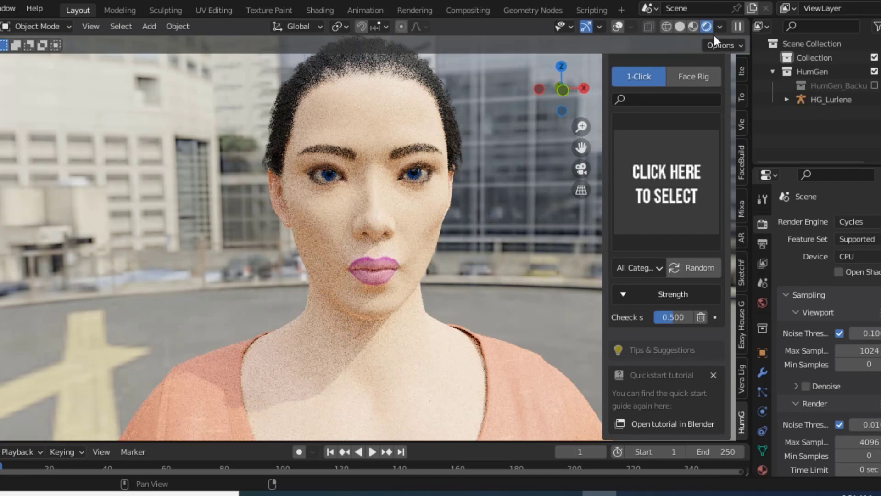
{"action": "left_click", "coordinate": [720, 26]}
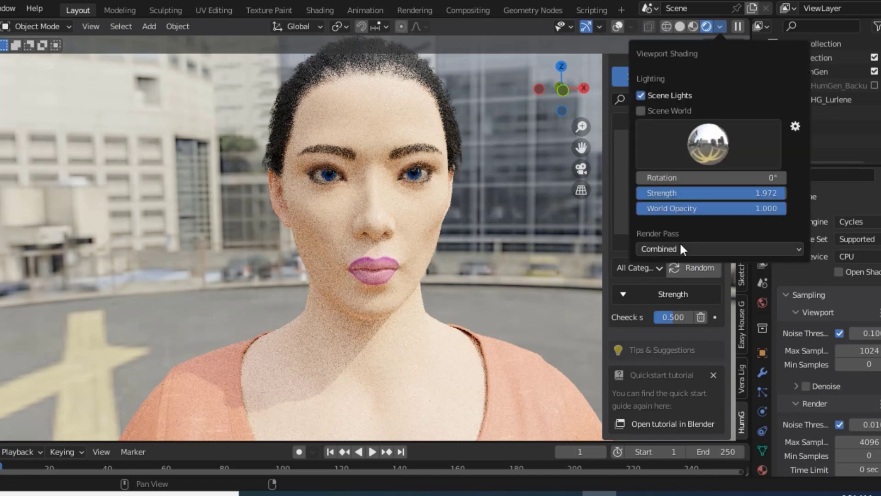
{"action": "left_click_drag", "start_coordinate": [771, 208], "coordinate": [697, 208]}
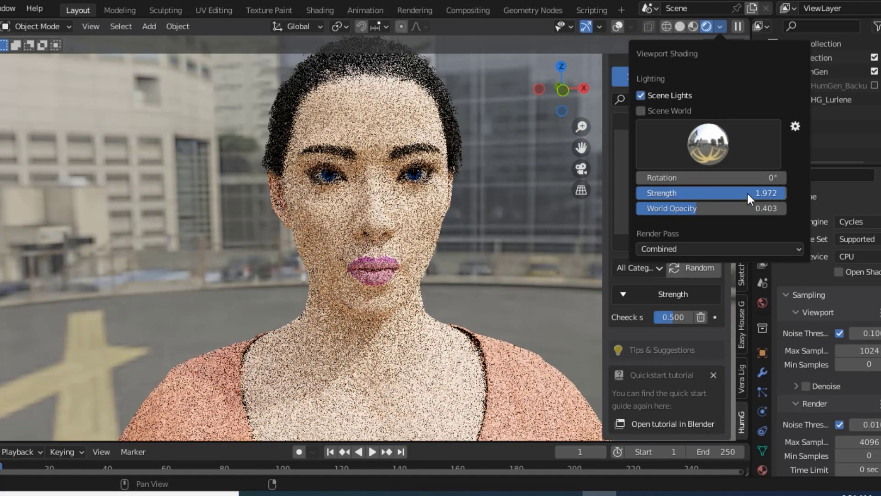
{"action": "left_click_drag", "start_coordinate": [747, 192], "coordinate": [752, 193]}
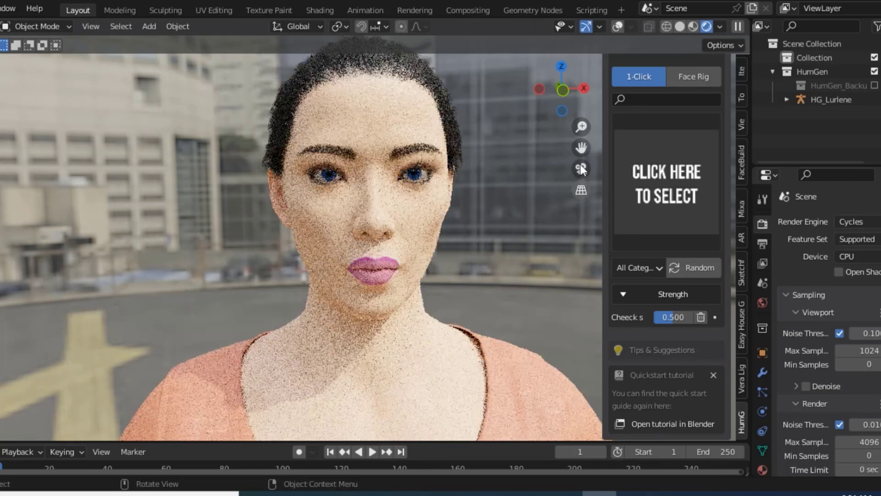
Frame her head in a three-quarter portrait view and hide the N sidebar.
{"action": "left_click_drag", "start_coordinate": [563, 90], "coordinate": [593, 117]}
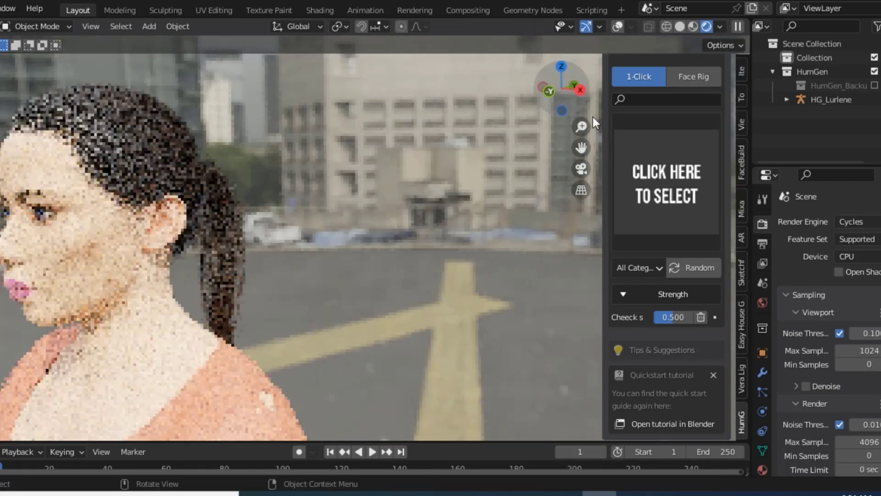
{"action": "left_click_drag", "start_coordinate": [582, 147], "coordinate": [780, 138]}
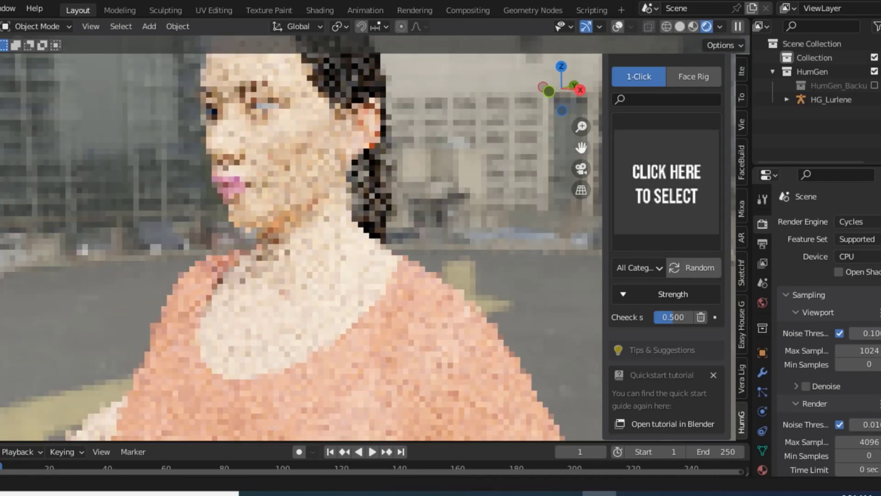
{"action": "left_click_drag", "start_coordinate": [582, 147], "coordinate": [521, 354]}
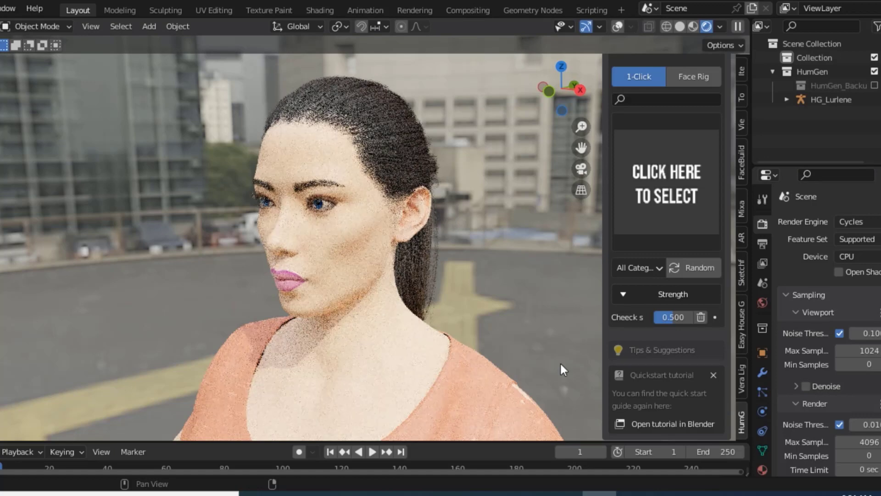
{"action": "scroll", "coordinate": [358, 250], "scroll_direction": "up", "scroll_amount": 3}
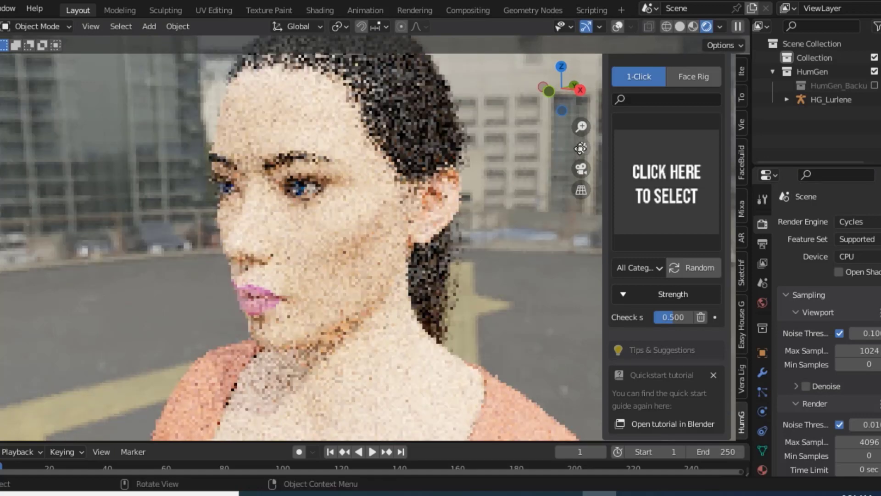
{"action": "left_click_drag", "start_coordinate": [581, 147], "coordinate": [568, 165]}
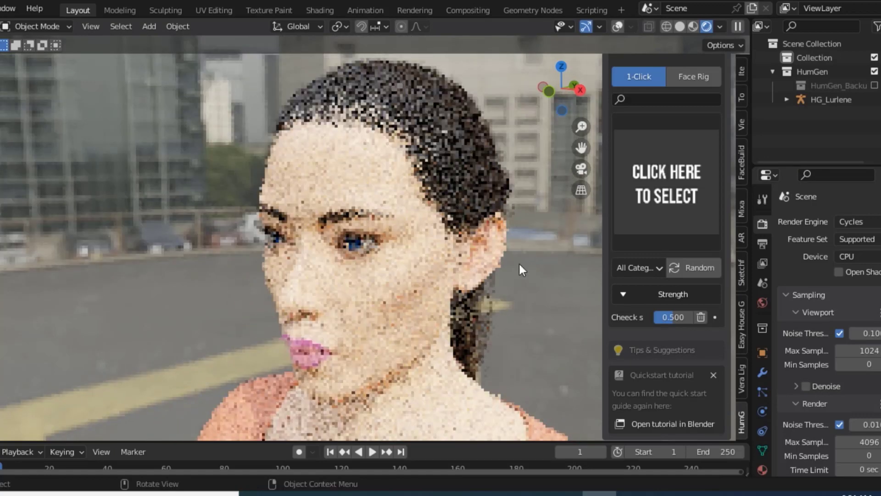
{"action": "scroll", "coordinate": [523, 265], "scroll_direction": "up", "scroll_amount": 3}
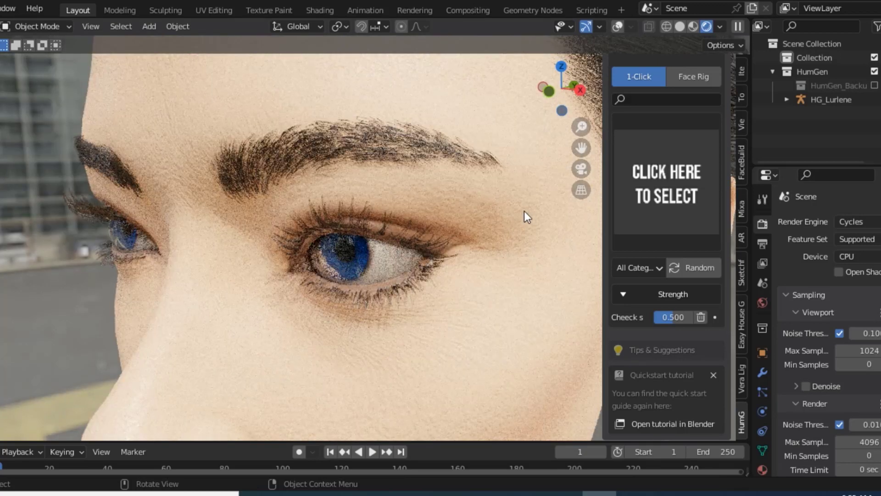
{"action": "scroll", "coordinate": [523, 209], "scroll_direction": "down", "scroll_amount": 2}
{"action": "scroll", "coordinate": [521, 194], "scroll_direction": "down", "scroll_amount": 3}
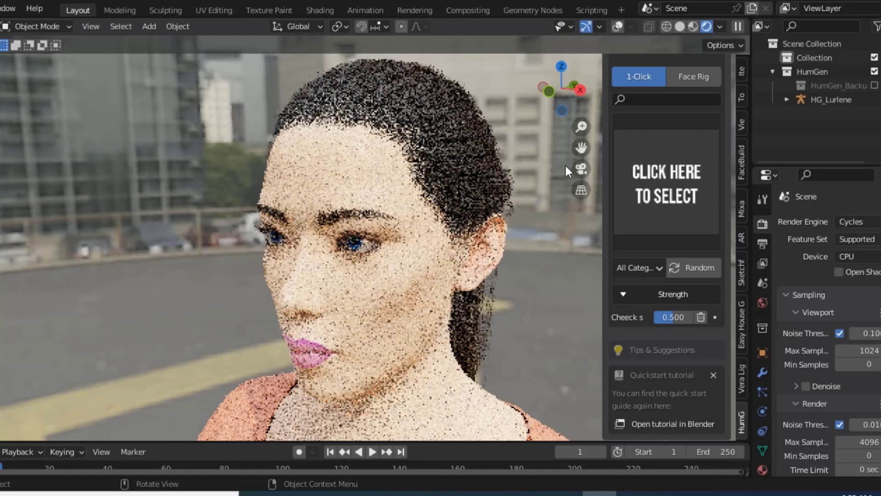
{"action": "left_click_drag", "start_coordinate": [543, 77], "coordinate": [550, 123]}
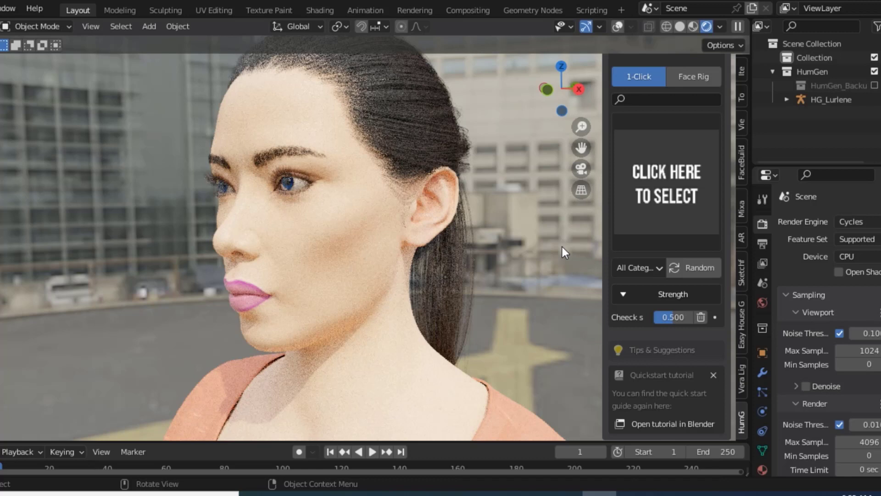
{"action": "key", "text": "n"}
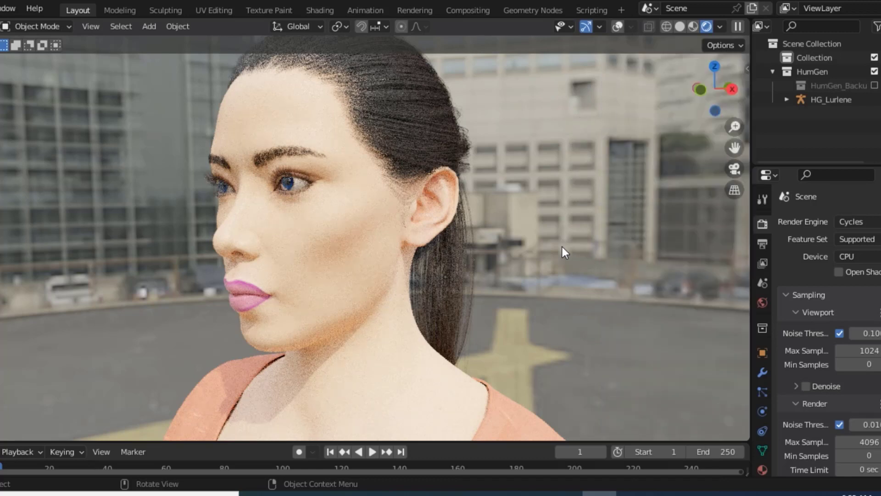